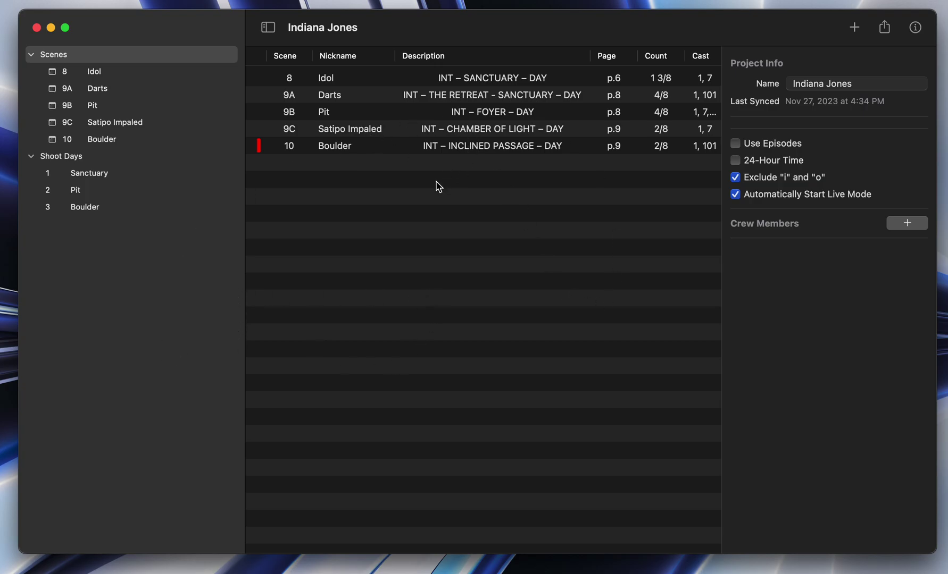
Step: Inspect scene 9A Darts, then deselect it to return to the project info
left_click(428, 279)
left_click(479, 127)
left_click(478, 94)
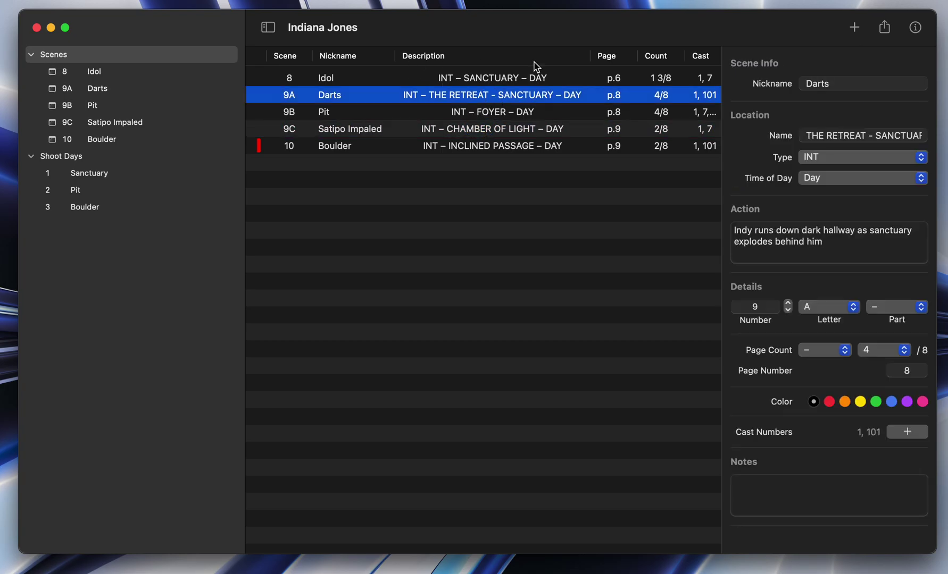
left_click(534, 226)
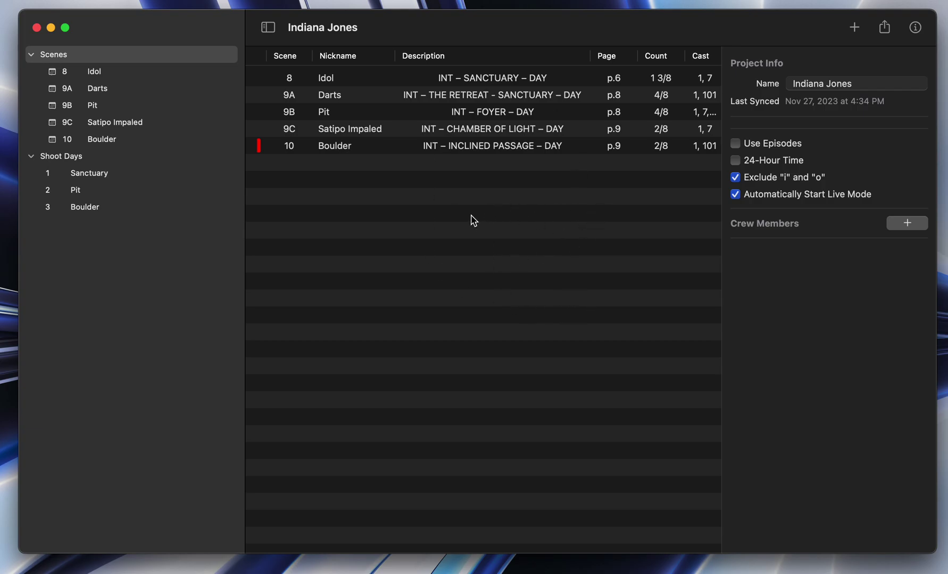
Step: Open the Pit shoot day and scroll through its 16-shot, 7:00 AM call schedule
left_click(112, 93)
left_click(75, 162)
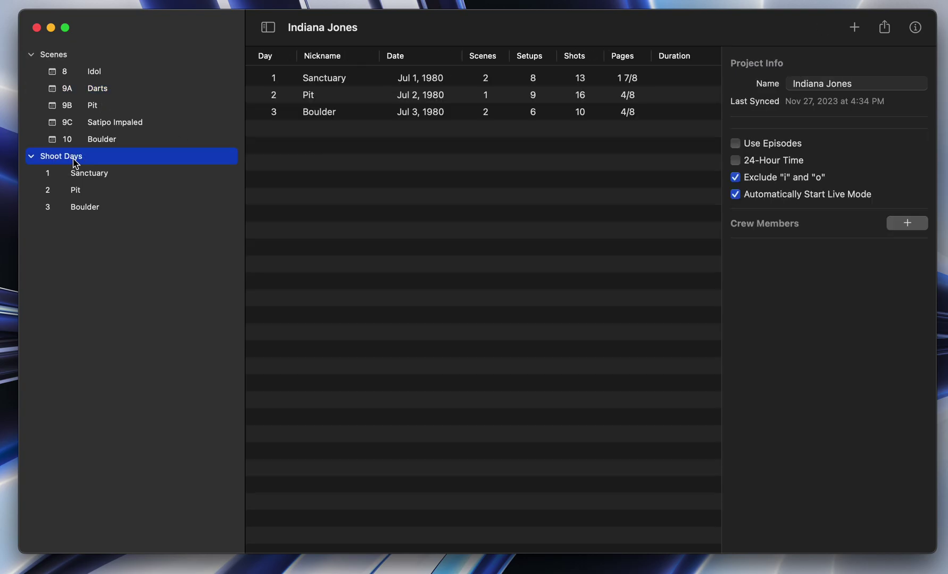
left_click(70, 190)
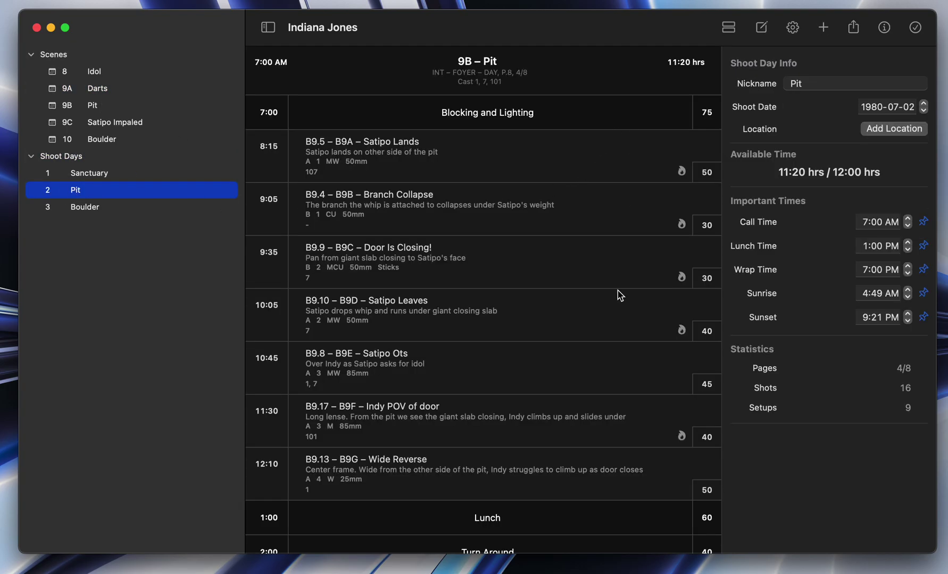
scroll(608, 355, "down", 4)
scroll(607, 355, "down", 5)
scroll(607, 355, "up", 10)
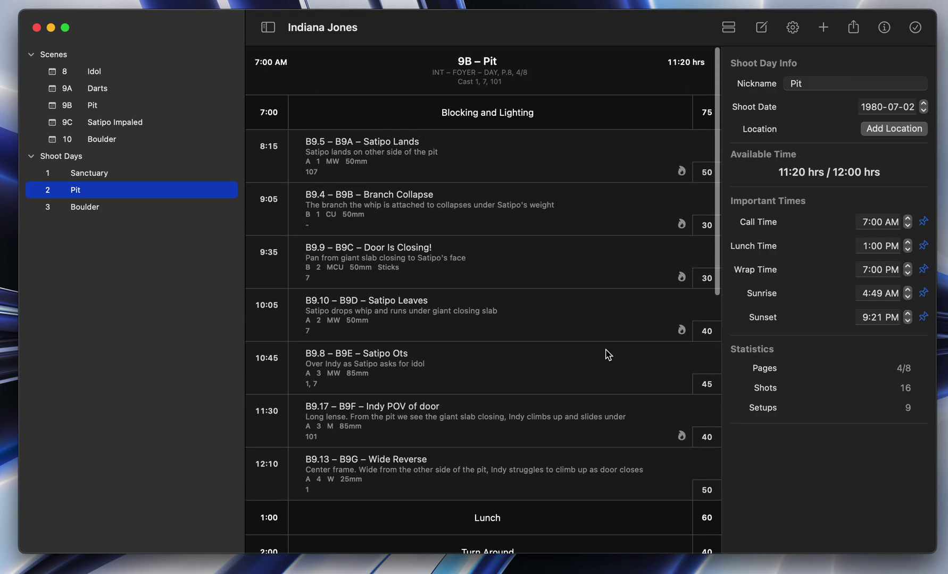
scroll(499, 364, "down", 5)
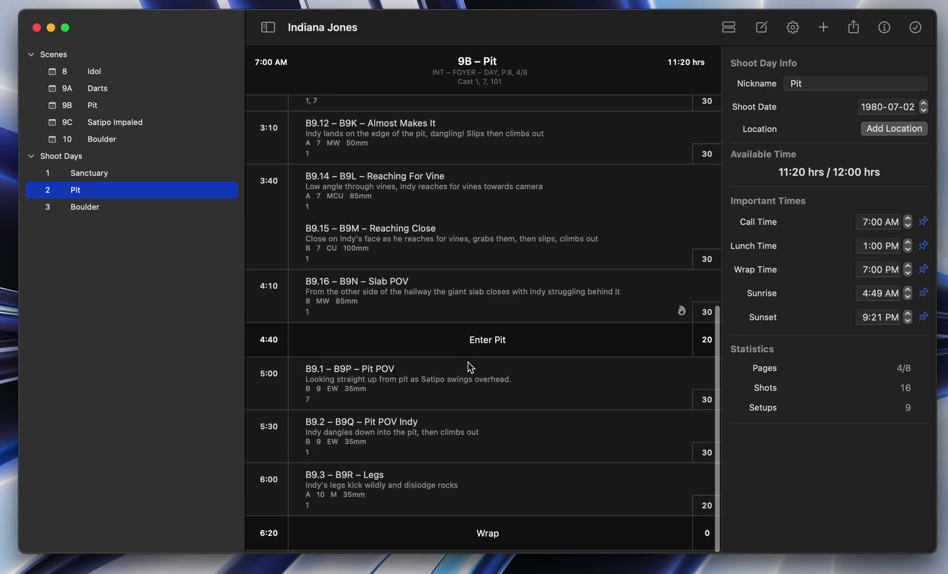
scroll(470, 367, "up", 10)
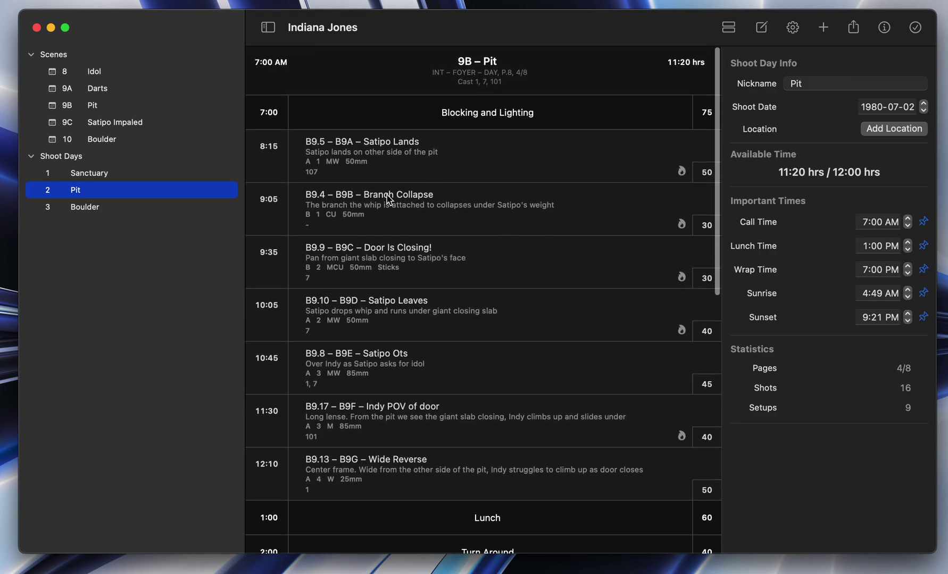
left_click(55, 55)
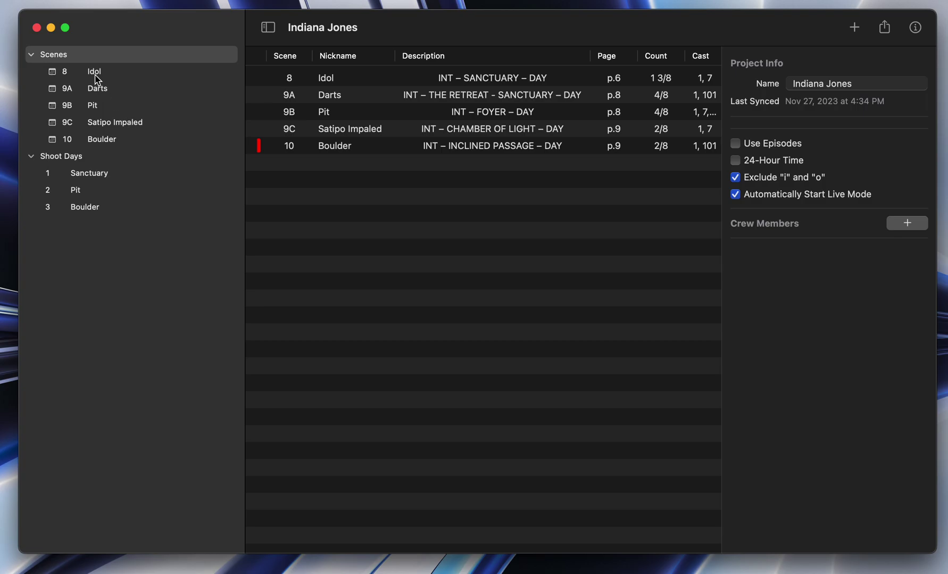
left_click(60, 59)
left_click(96, 74)
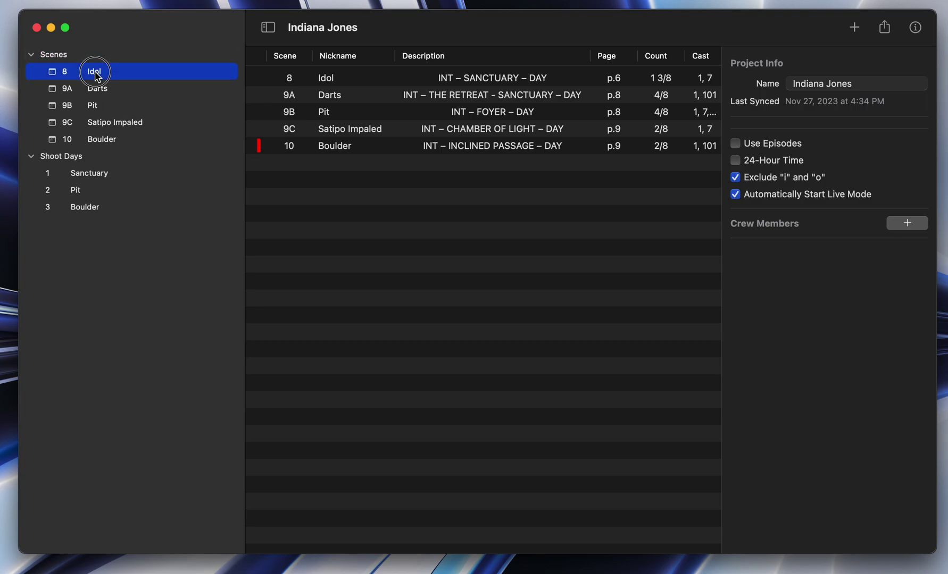
scroll(399, 203, "right", 2)
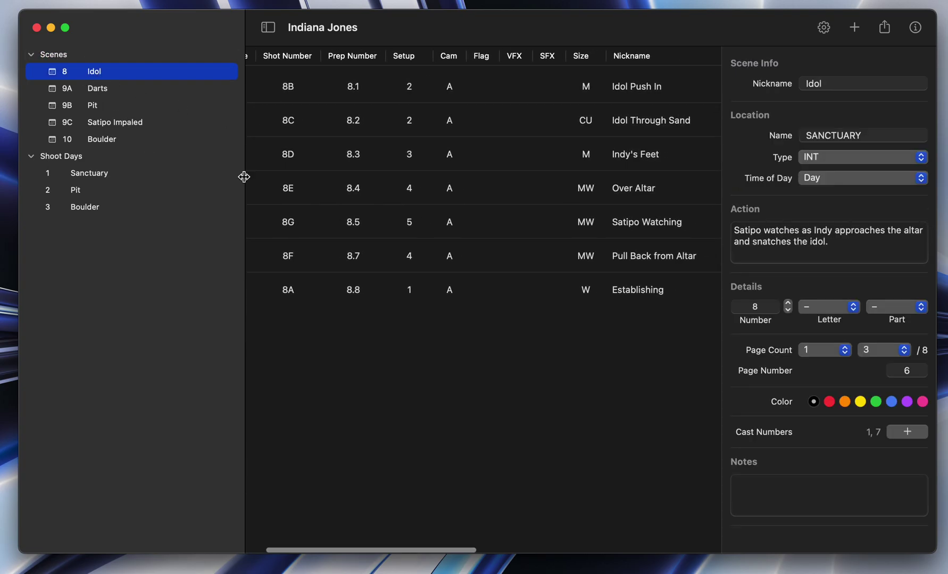
left_click(116, 158)
left_click(89, 175)
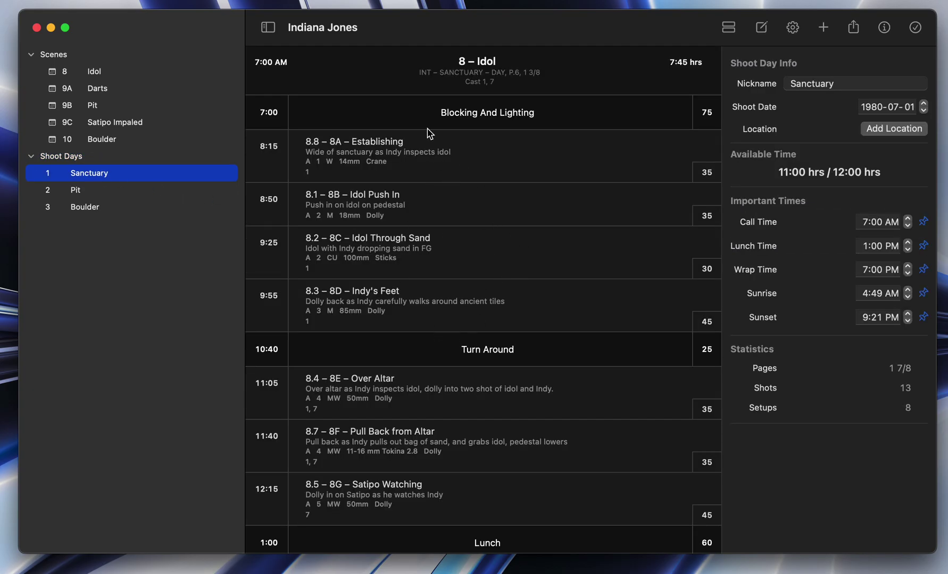
scroll(534, 284, "down", 3)
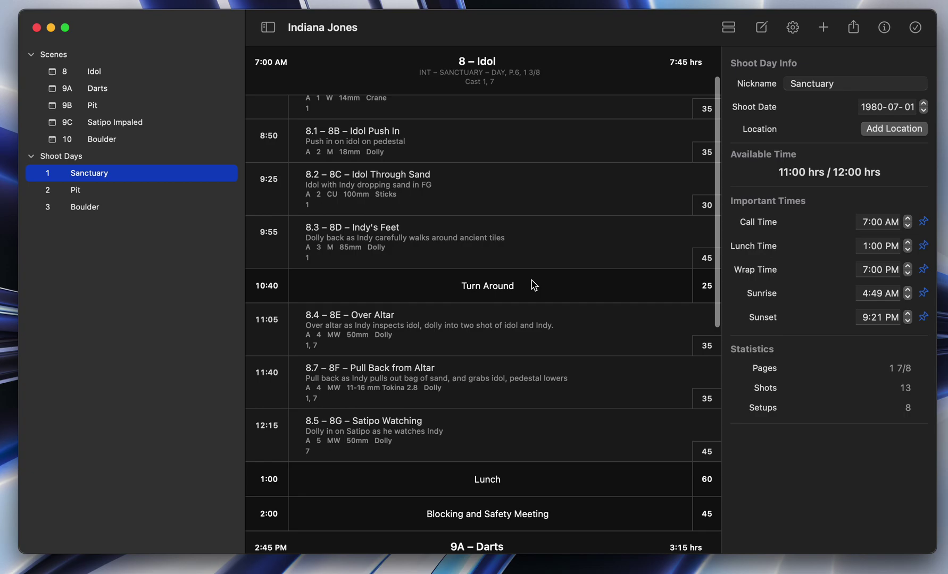
scroll(479, 266, "up", 3)
left_click(64, 59)
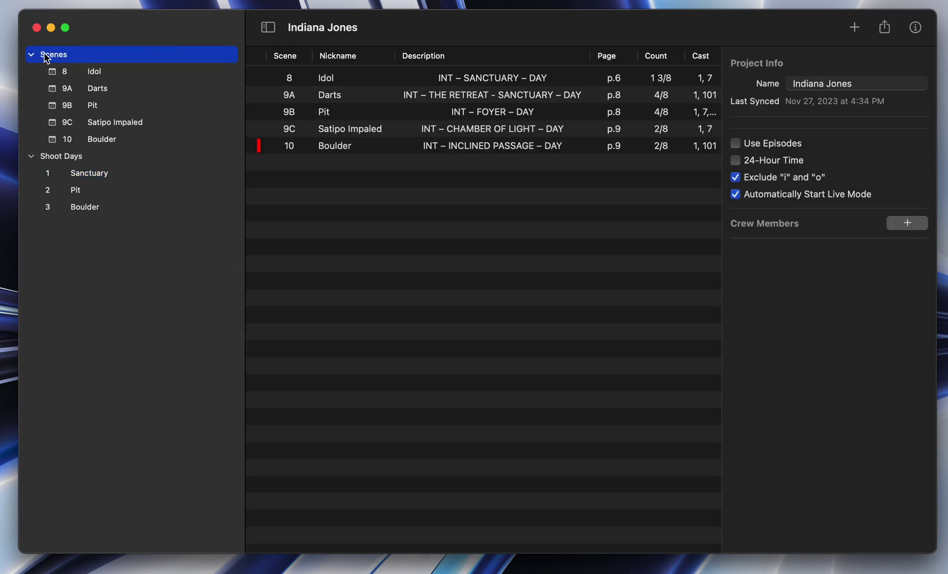
left_click(81, 160)
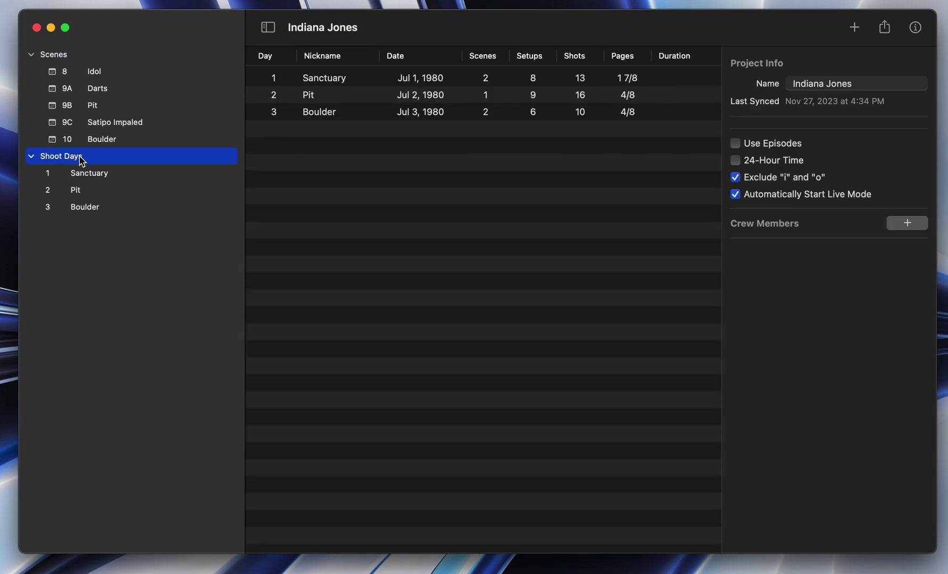
left_click(63, 58)
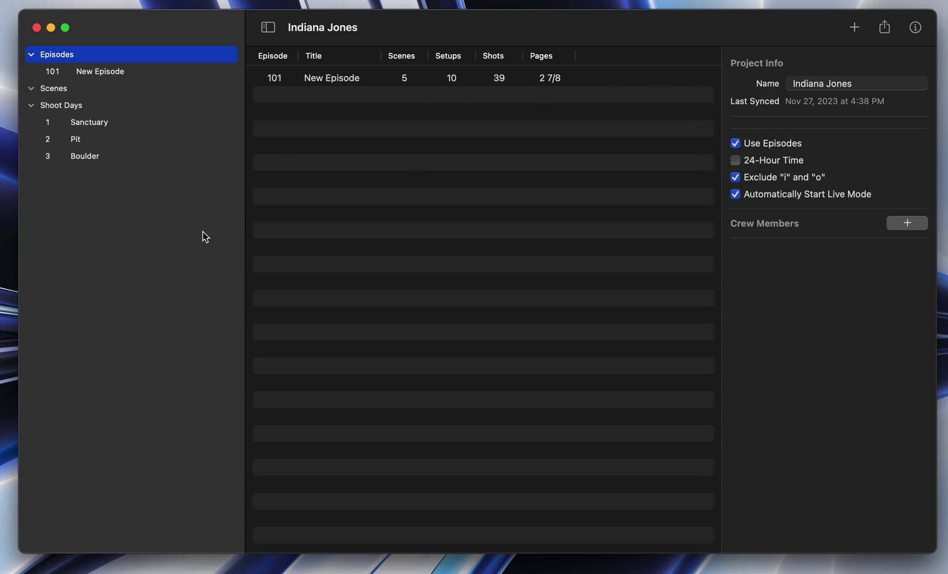
left_click(123, 73)
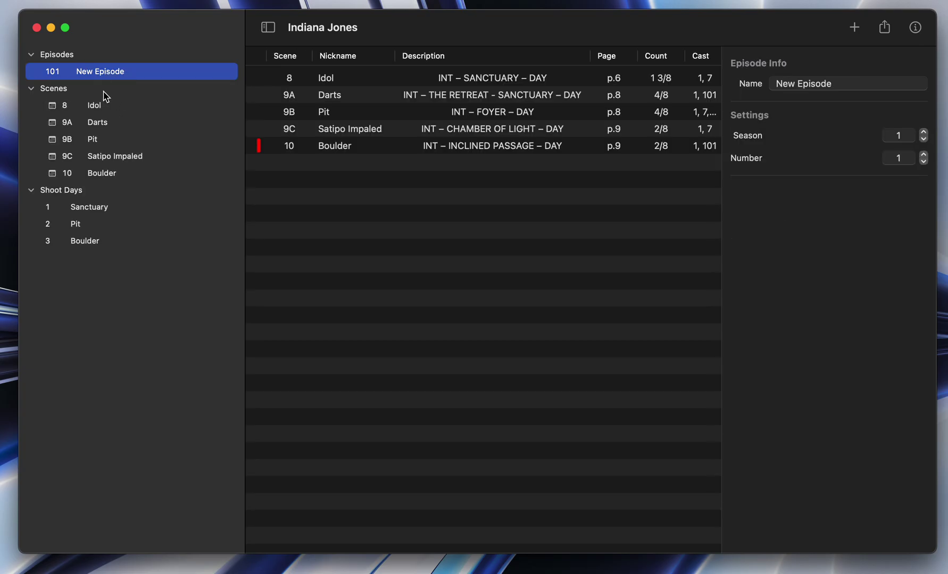
left_click(62, 58)
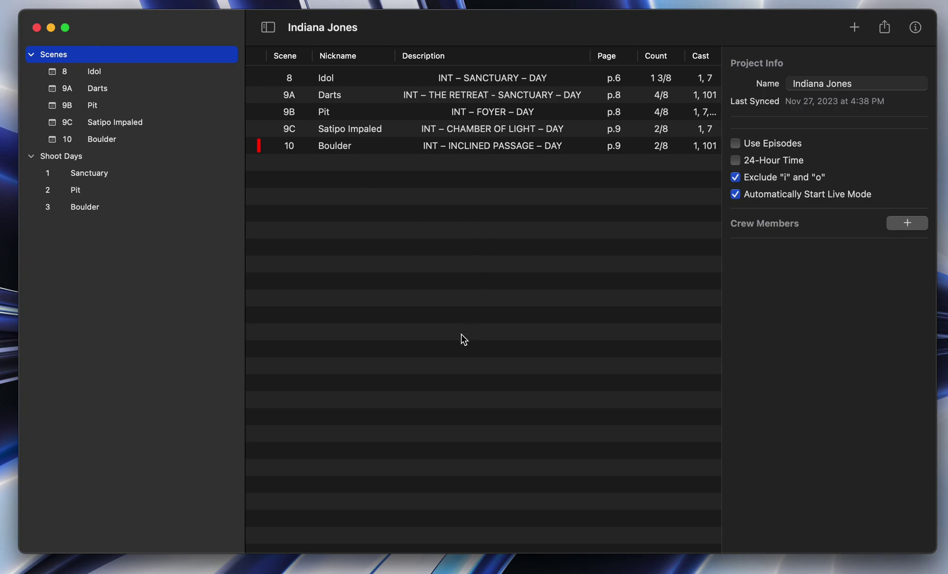
Step: Open scene 8 Idol's shots 8A–8G and view their Gear, Lens and Estimated Time columns
scroll(510, 214, "left", 3)
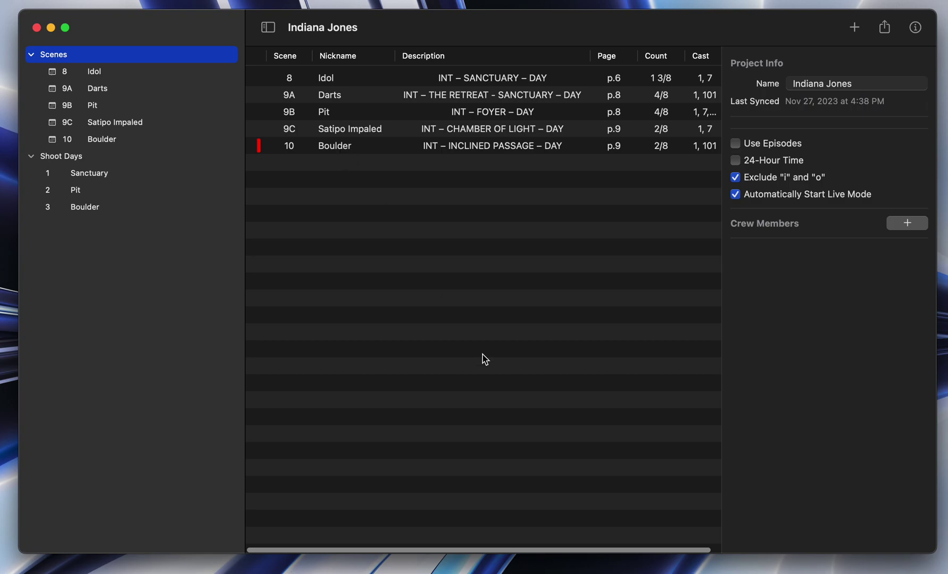
left_click(93, 75)
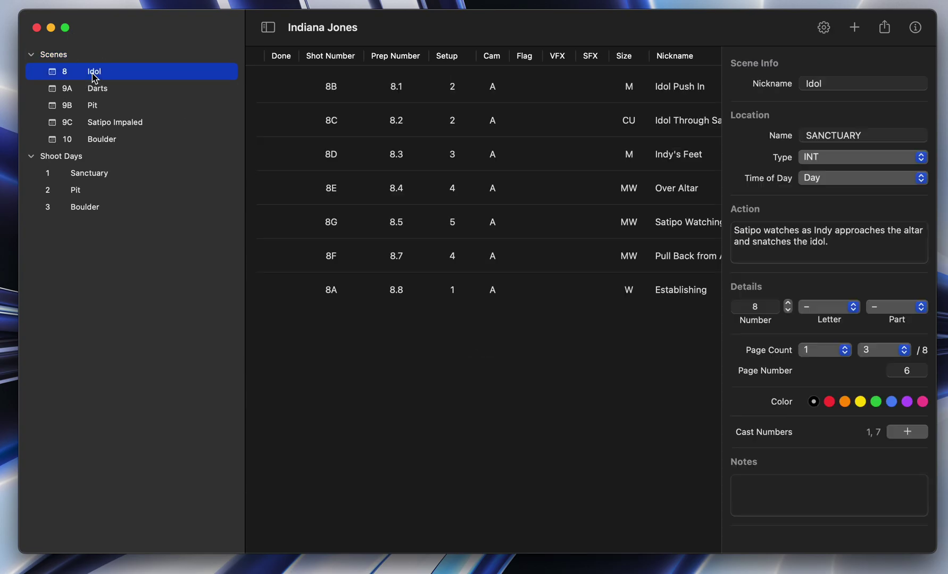
scroll(517, 208, "right", 10)
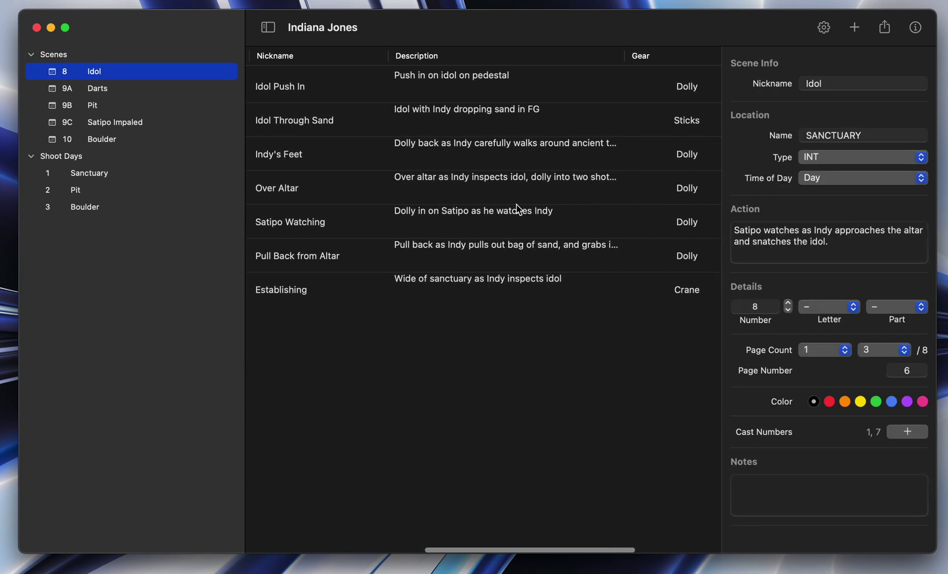
scroll(516, 207, "left", 15)
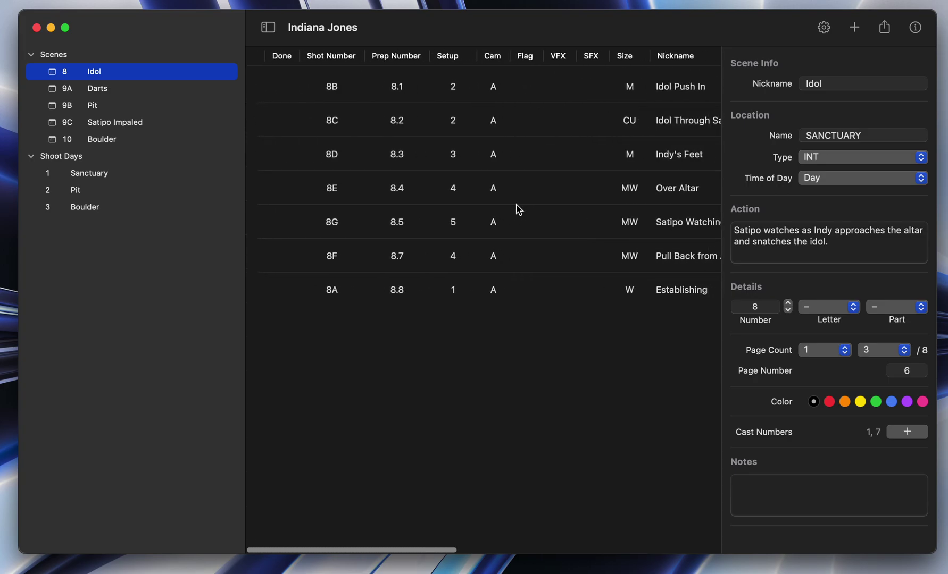
scroll(517, 208, "right", 6)
scroll(519, 209, "right", 4)
scroll(573, 271, "right", 3)
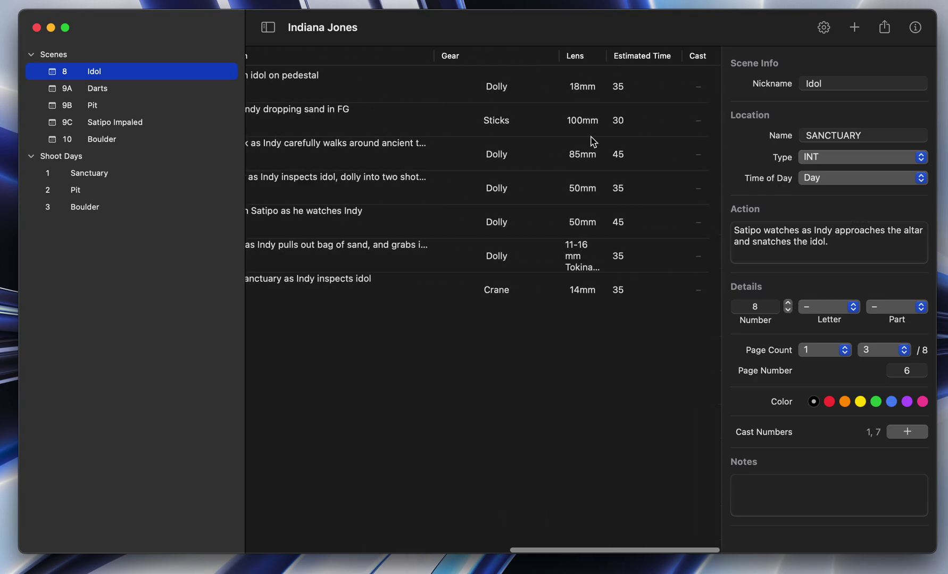
scroll(618, 277, "left", 11)
scroll(483, 85, "left", 10)
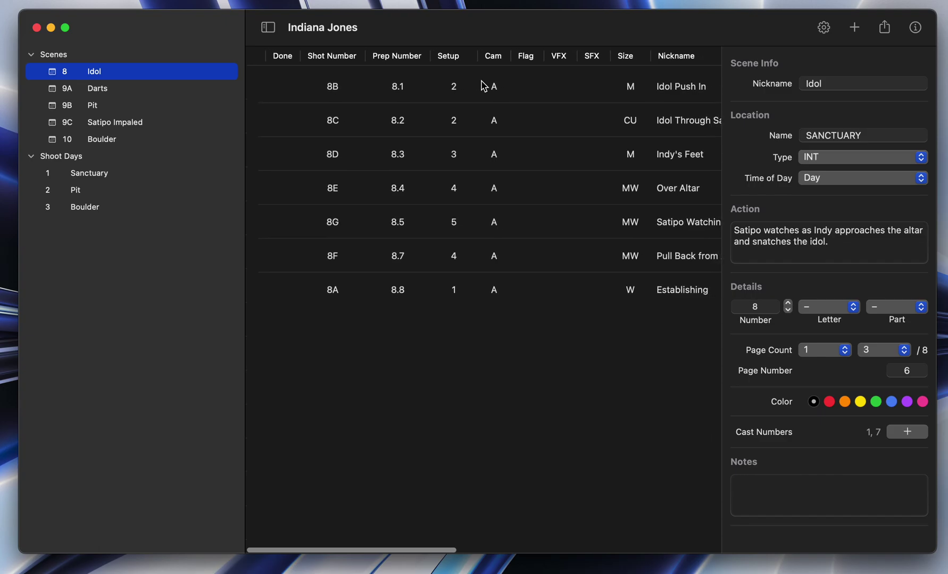
scroll(562, 197, "right", 2)
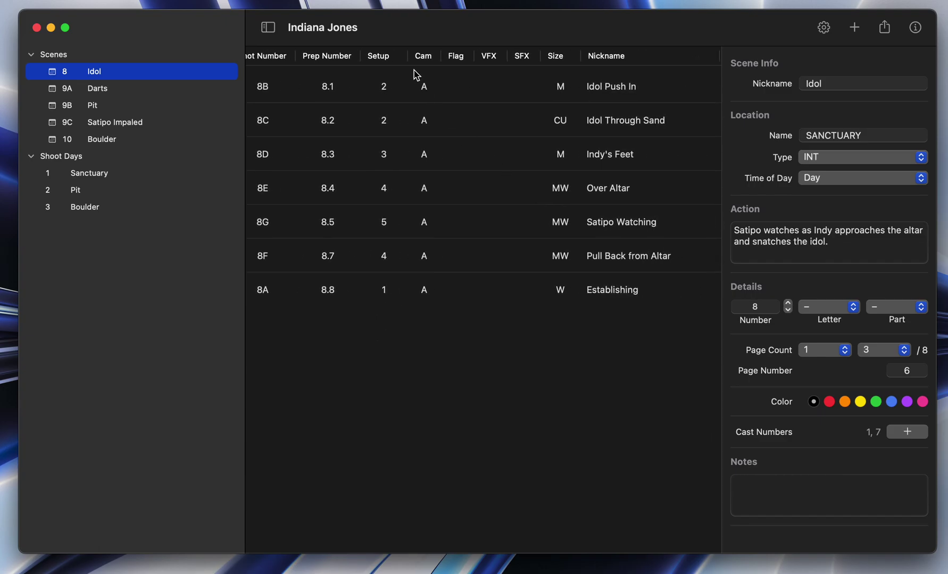
scroll(449, 201, "right", 2)
scroll(479, 186, "right", 4)
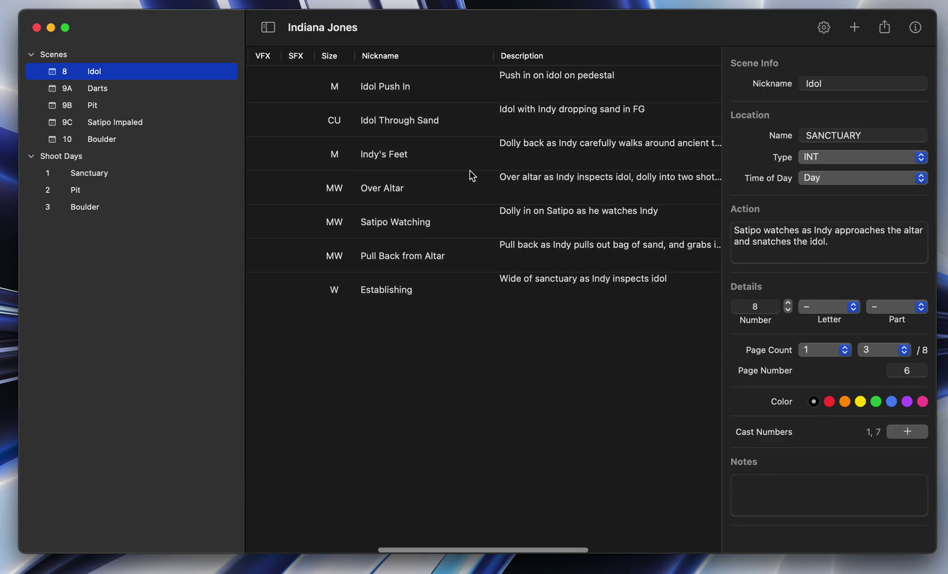
scroll(436, 196, "right", 3)
scroll(489, 165, "right", 3)
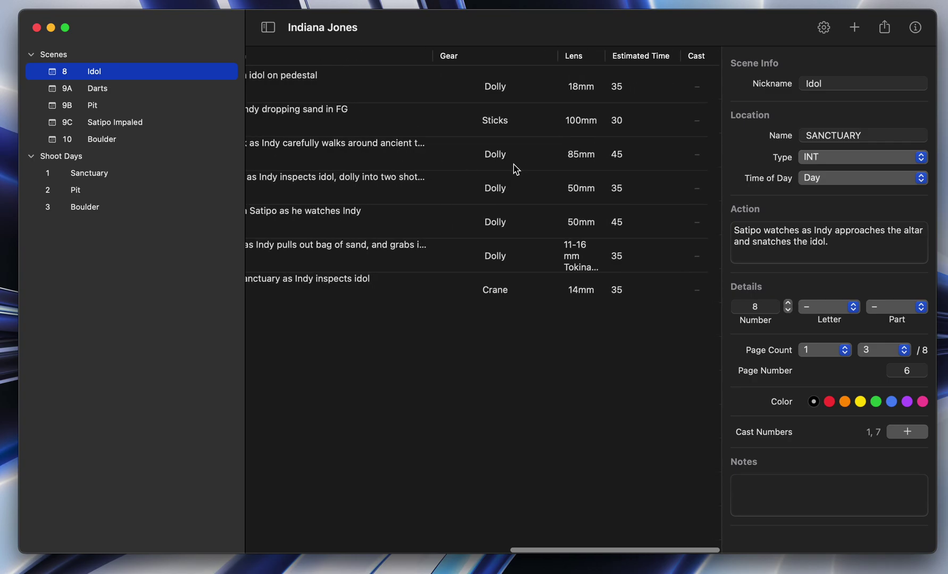
scroll(448, 152, "left", 10)
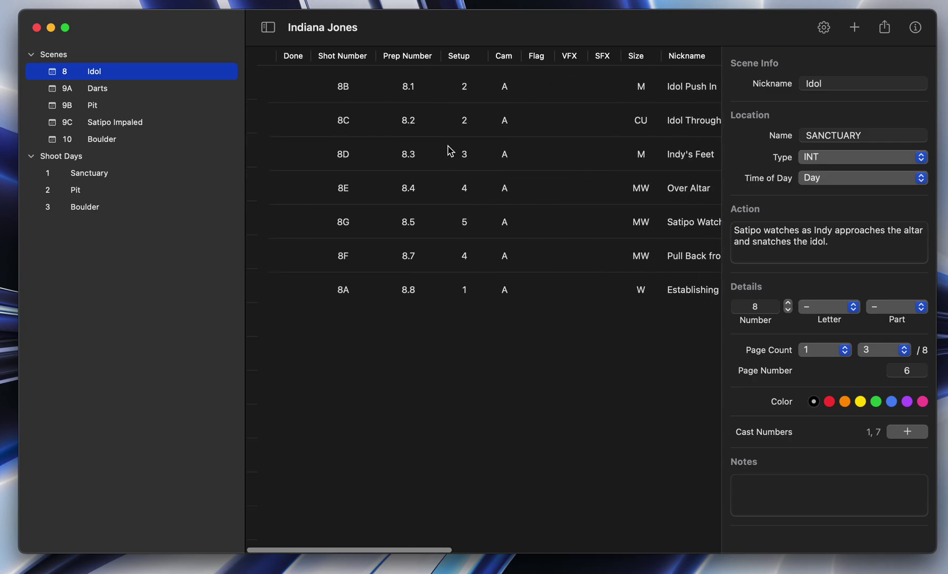
scroll(448, 152, "right", 5)
scroll(450, 151, "right", 5)
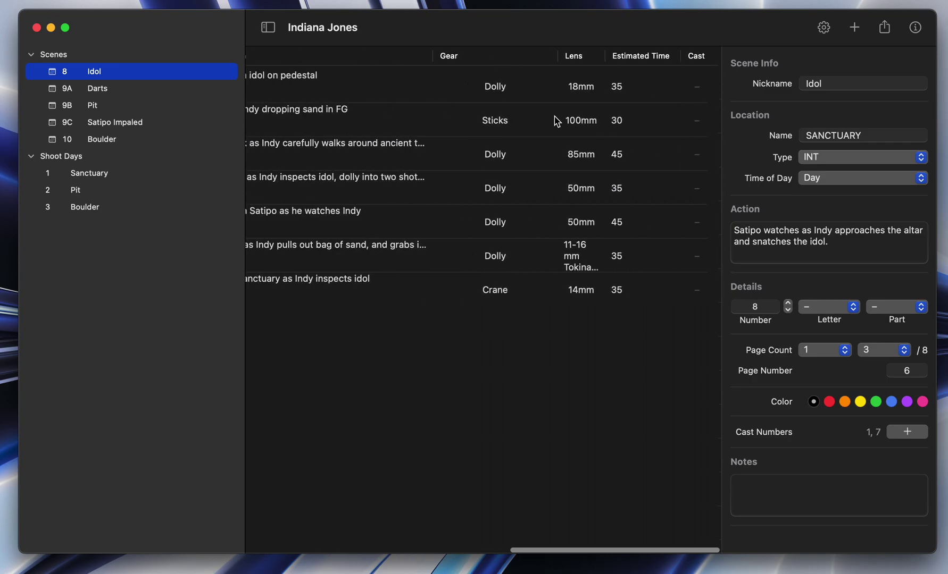
Step: Hide the SFX and Lens columns in Customize Visibility and apply the change
left_click(824, 28)
scroll(473, 314, "down", 5)
scroll(470, 314, "up", 5)
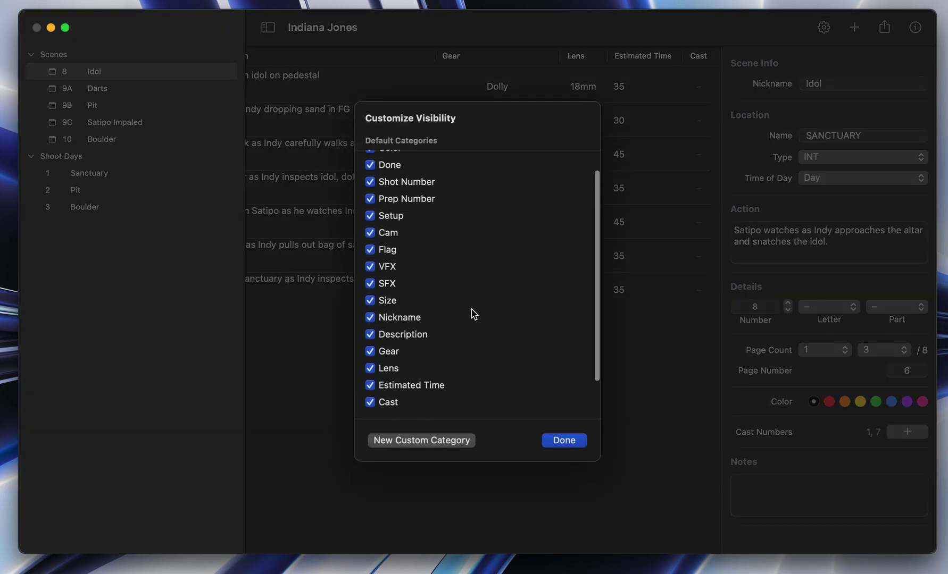
scroll(455, 314, "down", 2)
scroll(454, 314, "up", 1)
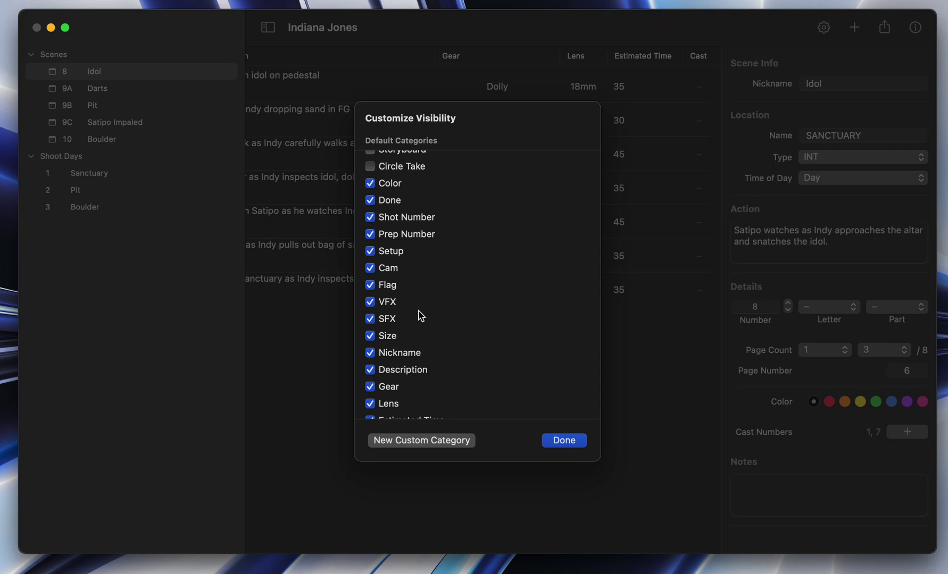
left_click(373, 320)
scroll(464, 325, "down", 2)
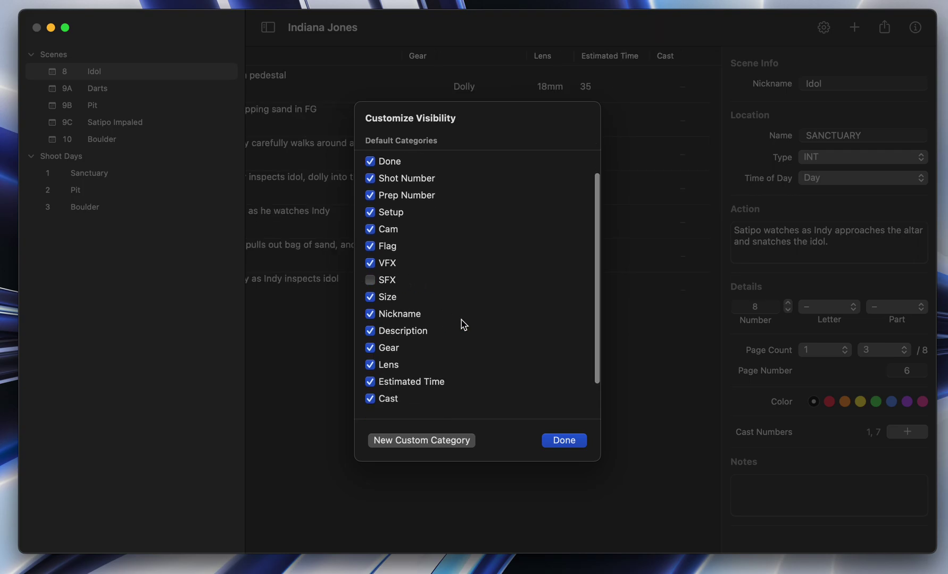
scroll(461, 325, "down", 1)
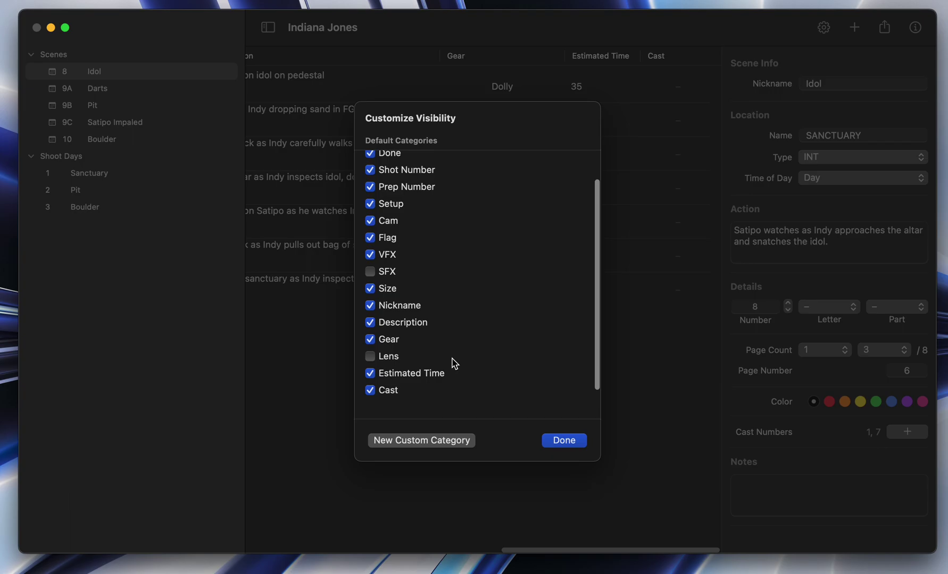
left_click(565, 441)
scroll(555, 240, "right", 3)
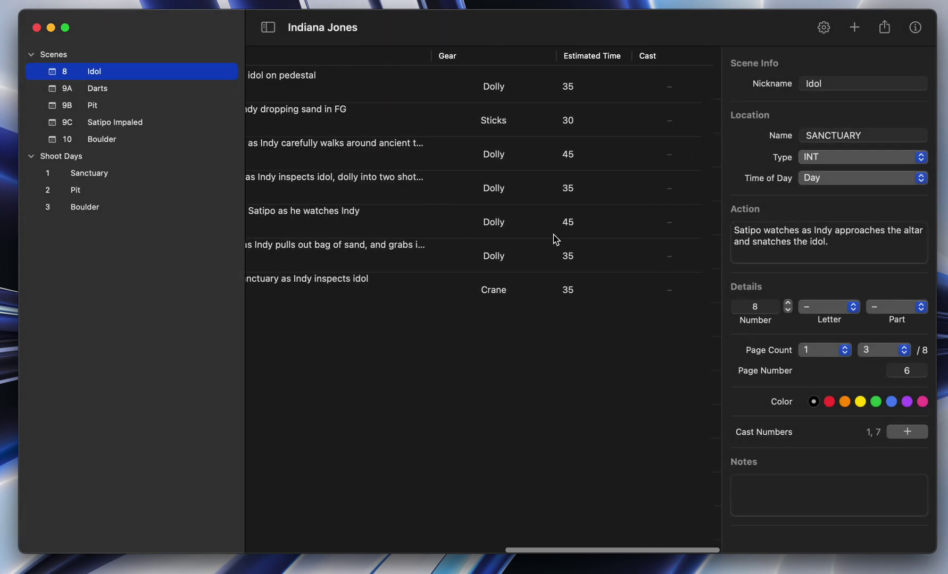
Step: Create a toggle custom category named 'Lighting effect' with a lightbulb icon
left_click(823, 27)
scroll(551, 312, "down", 5)
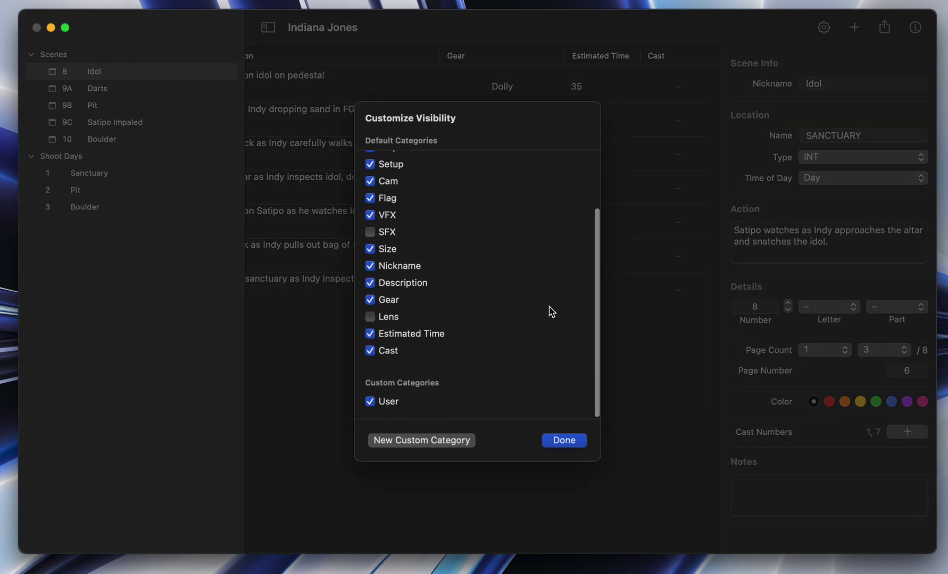
left_click(417, 441)
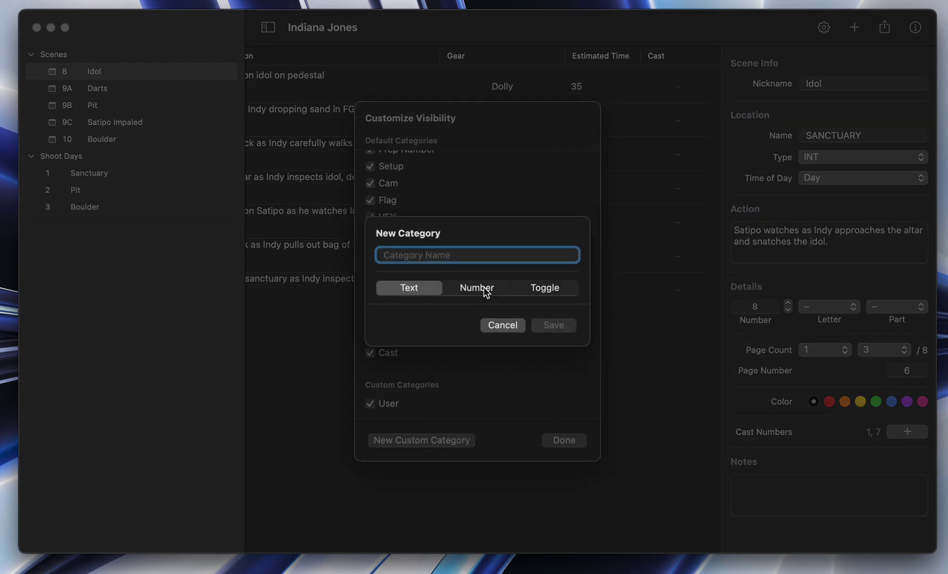
left_click(545, 287)
scroll(513, 314, "down", 3)
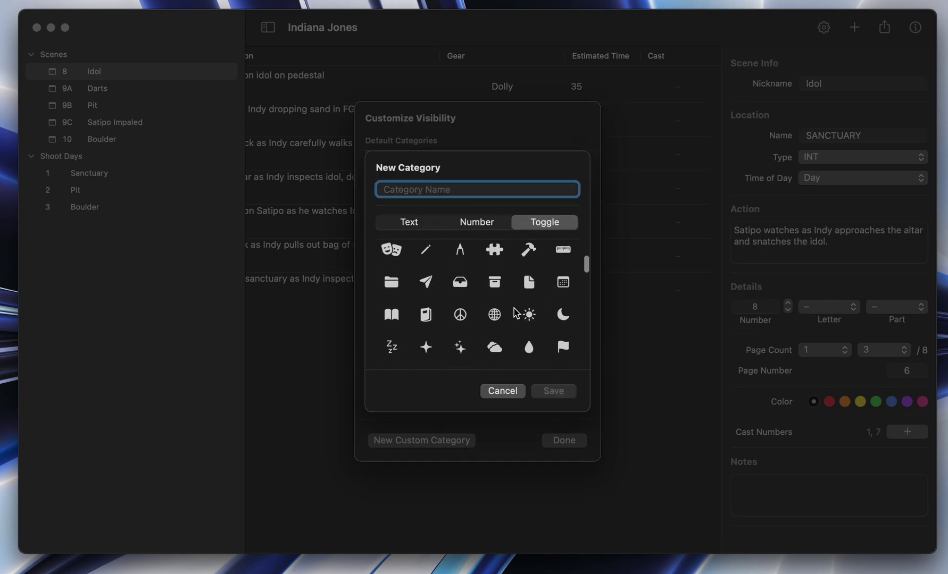
scroll(515, 313, "down", 1)
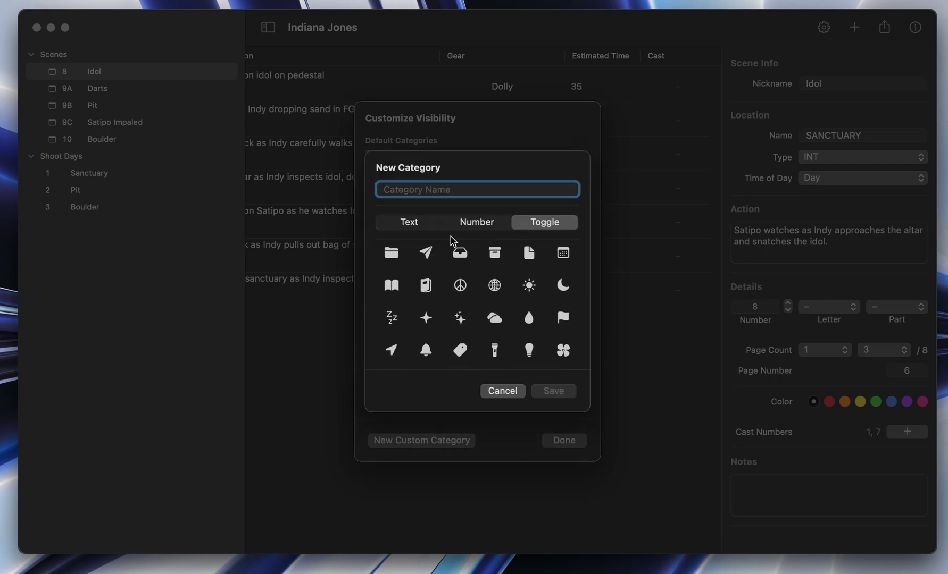
type("Lighting effect")
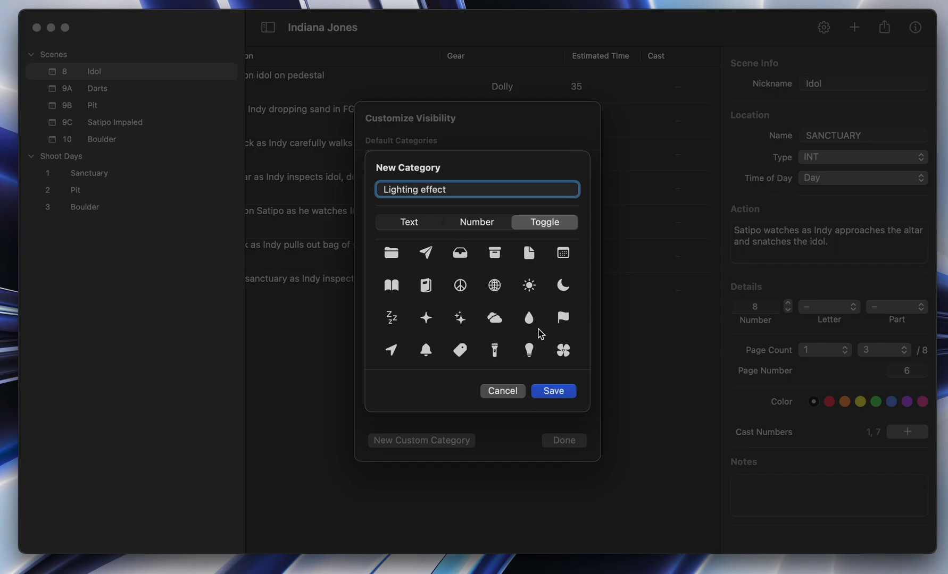
left_click(529, 349)
left_click(554, 391)
scroll(484, 405, "down", 1)
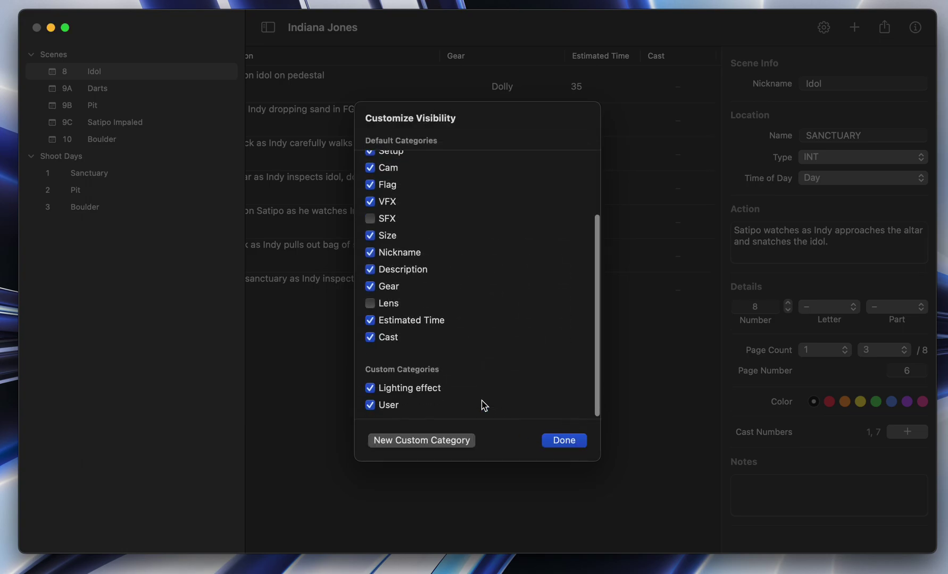
Step: Apply the column settings and open the details of shot 8C Idol Through Sand
left_click(554, 443)
scroll(603, 184, "right", 3)
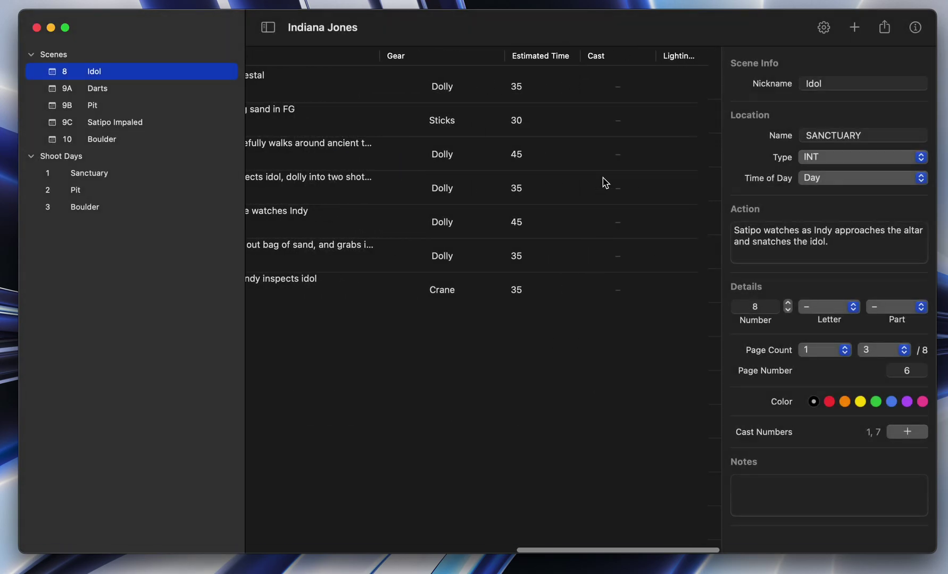
left_click(664, 124)
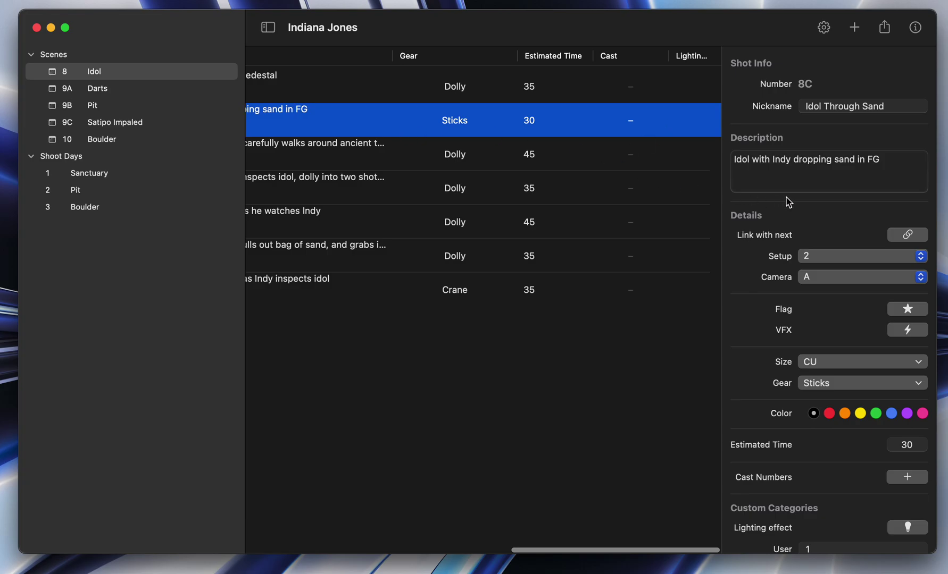
scroll(769, 358, "down", 3)
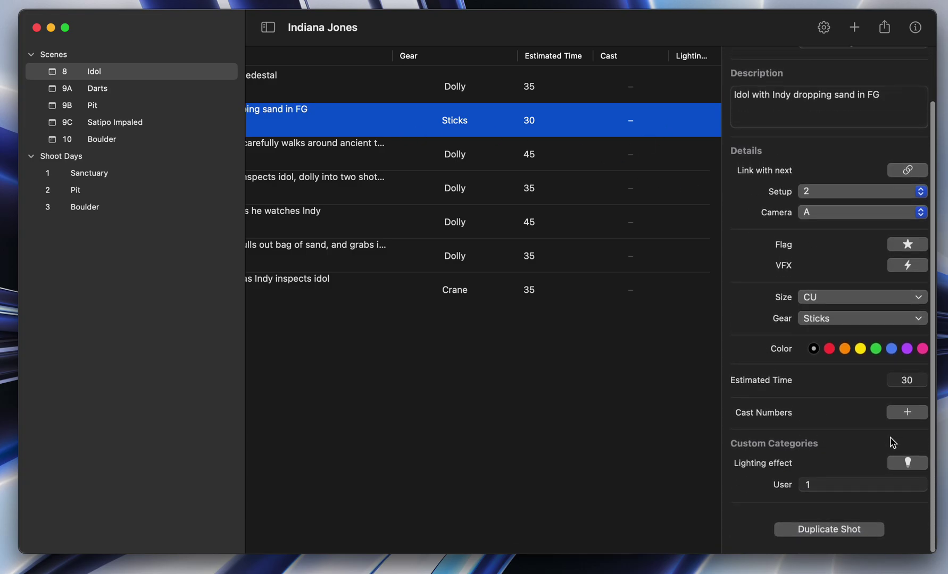
Step: Toggle shot 8C's Lighting effect on and off repeatedly, leaving it switched off
left_click(907, 464)
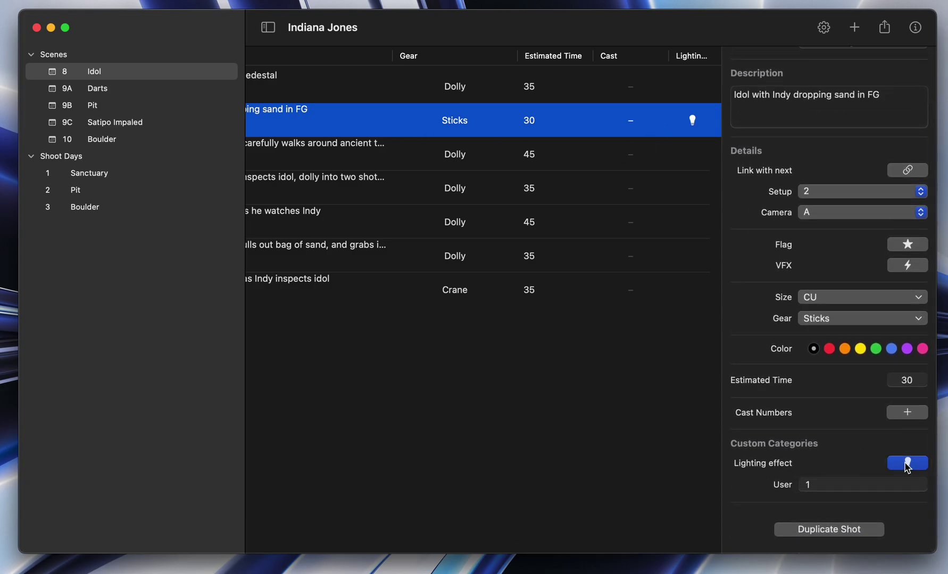
left_click(907, 463)
left_click(907, 463)
left_click(906, 463)
left_click(907, 463)
left_click(907, 464)
scroll(857, 440, "up", 3)
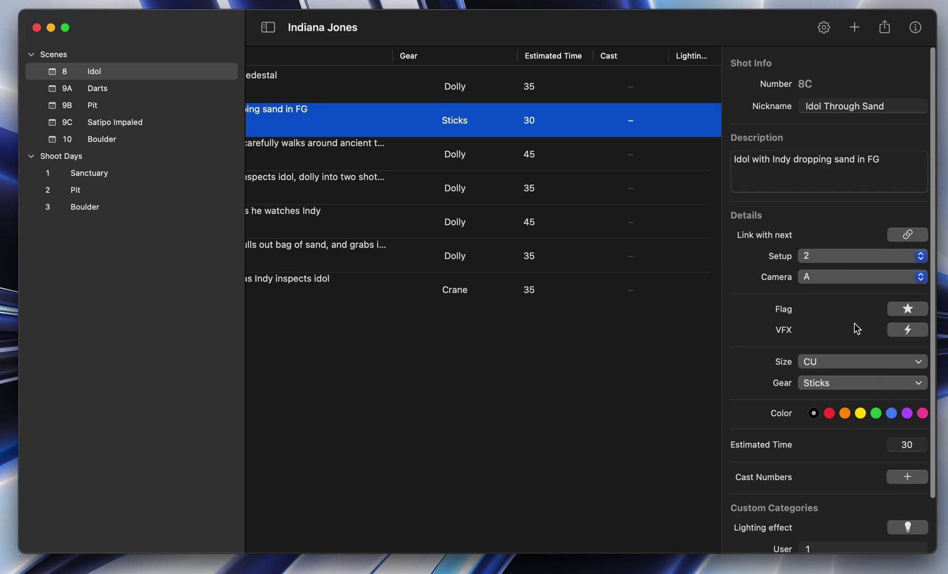
scroll(814, 452, "down", 3)
scroll(814, 452, "up", 3)
scroll(816, 447, "down", 2)
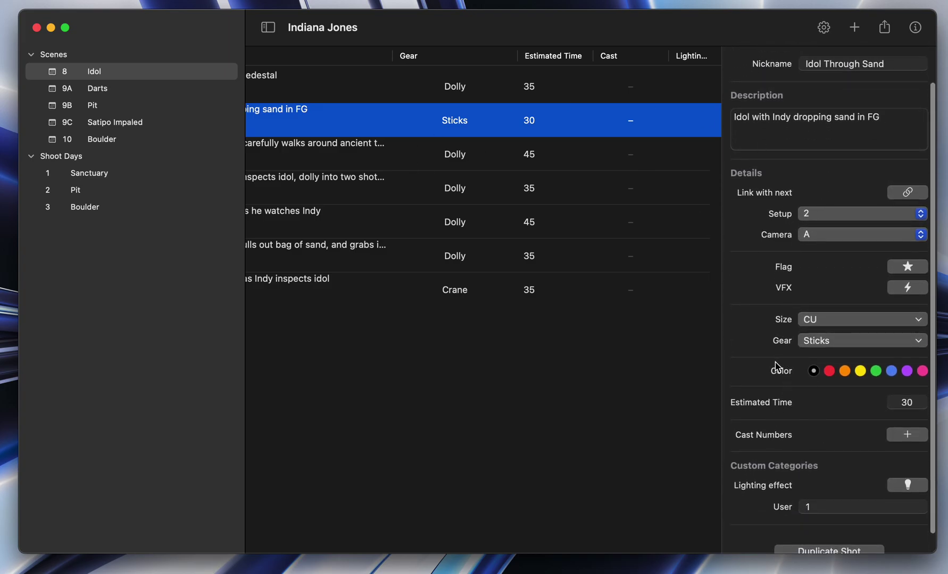
scroll(779, 366, "up", 2)
scroll(782, 368, "down", 3)
scroll(782, 370, "up", 3)
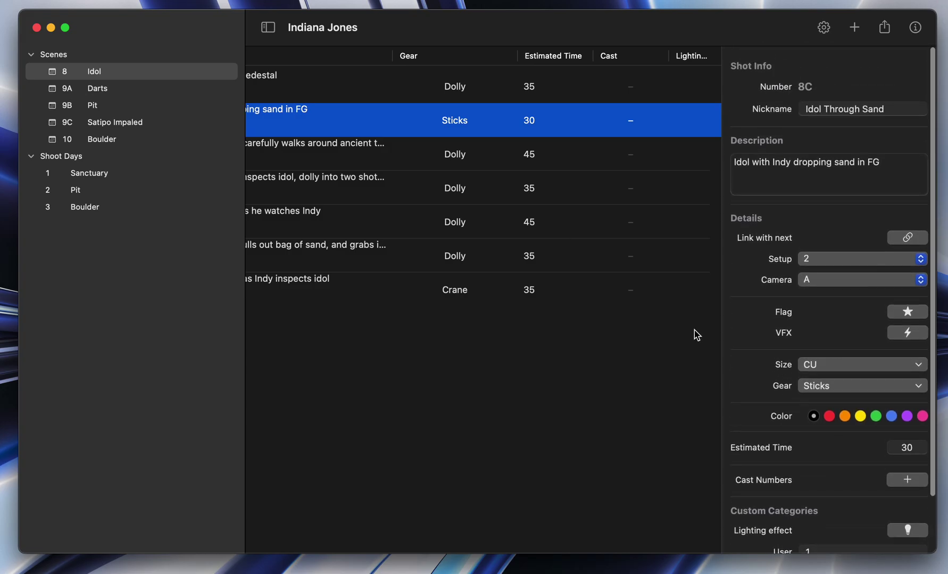
scroll(433, 133, "left", 10)
Step: Show the Storyboard and Circle Take columns in the shot table
left_click(823, 27)
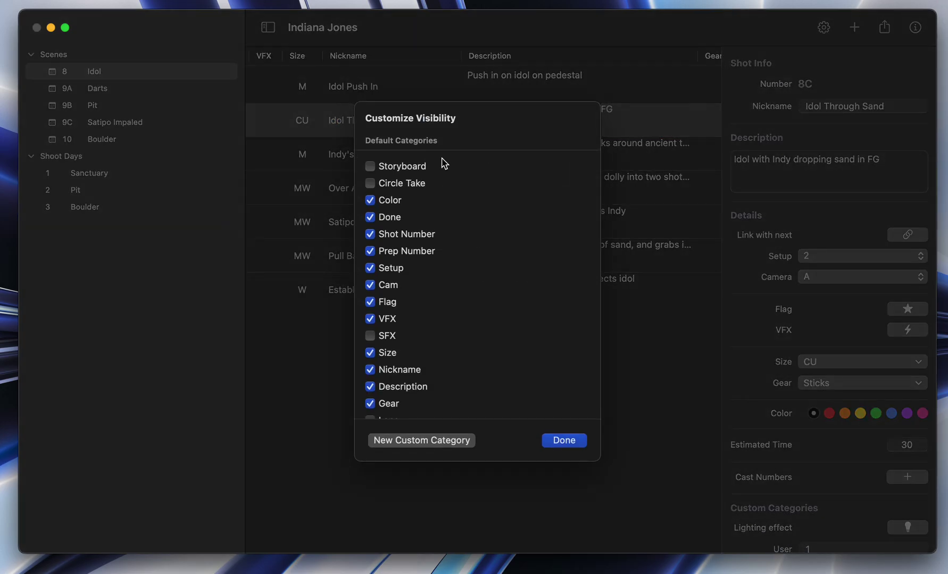
left_click(382, 168)
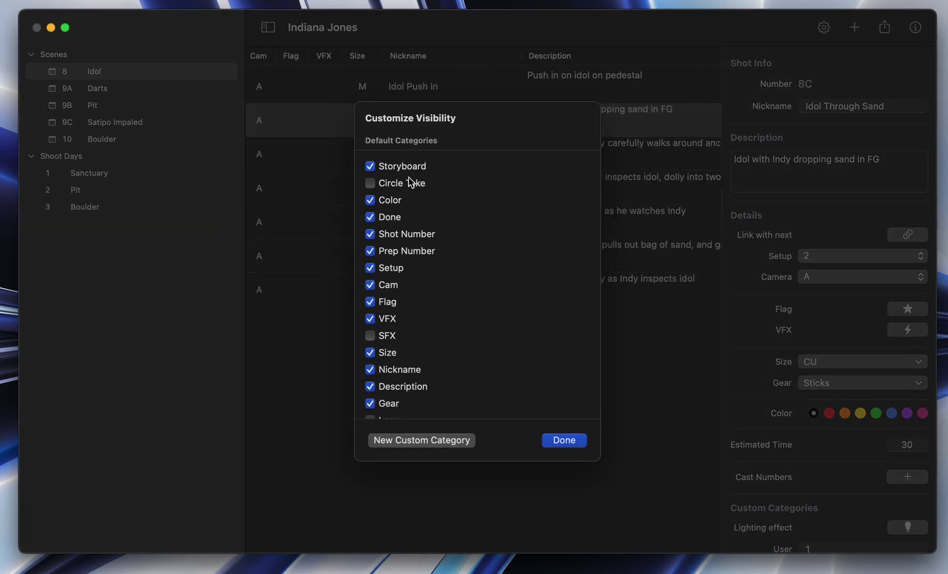
left_click(557, 439)
scroll(449, 202, "left", 5)
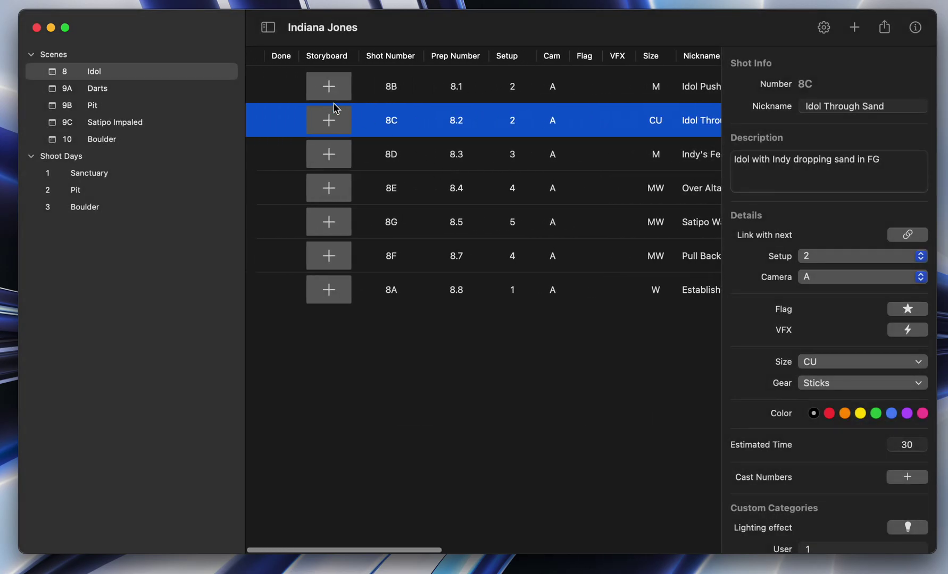
scroll(415, 114, "right", 10)
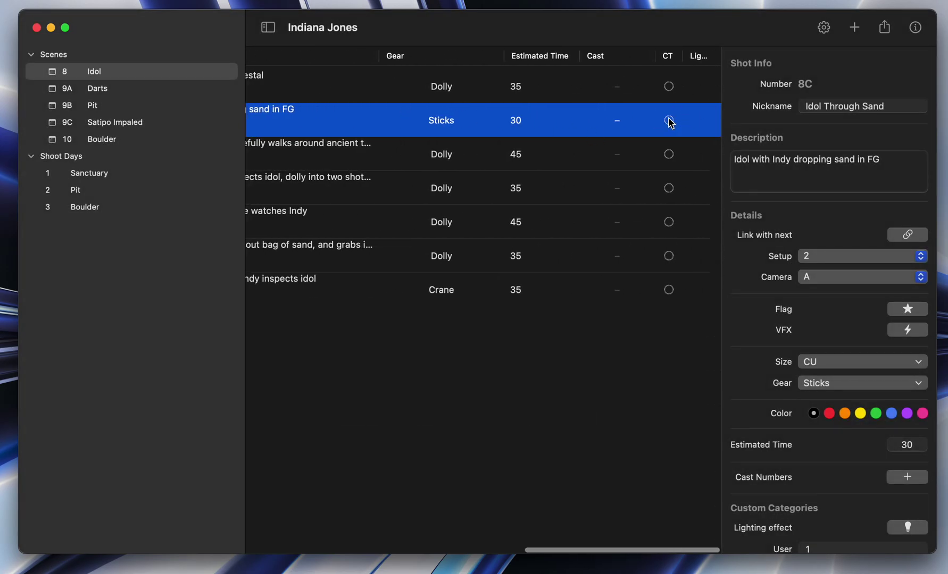
Step: Mark takes 2, 3 and 4 as circle takes for shot 8C
left_click(669, 120)
left_click(633, 186)
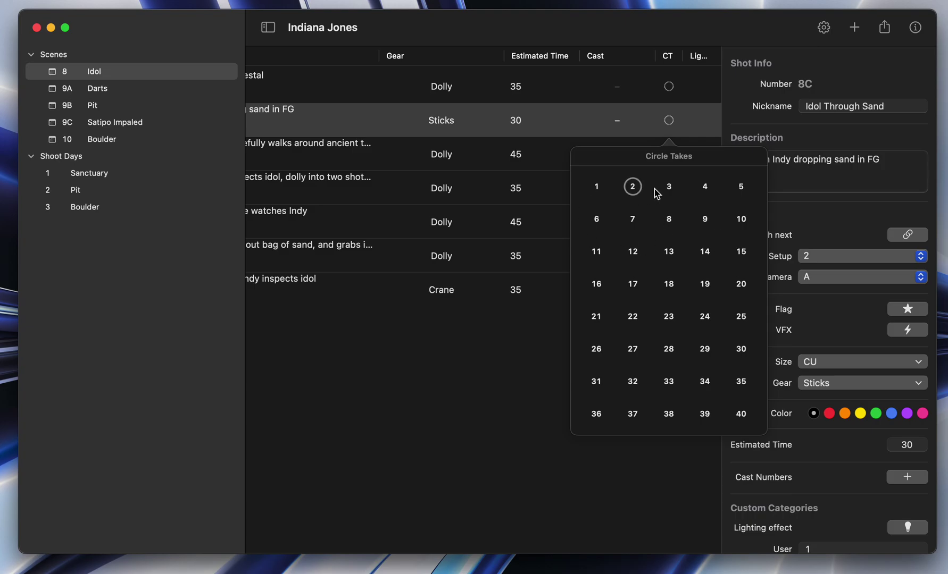
left_click(669, 186)
left_click(705, 186)
left_click(500, 368)
scroll(473, 263, "left", 10)
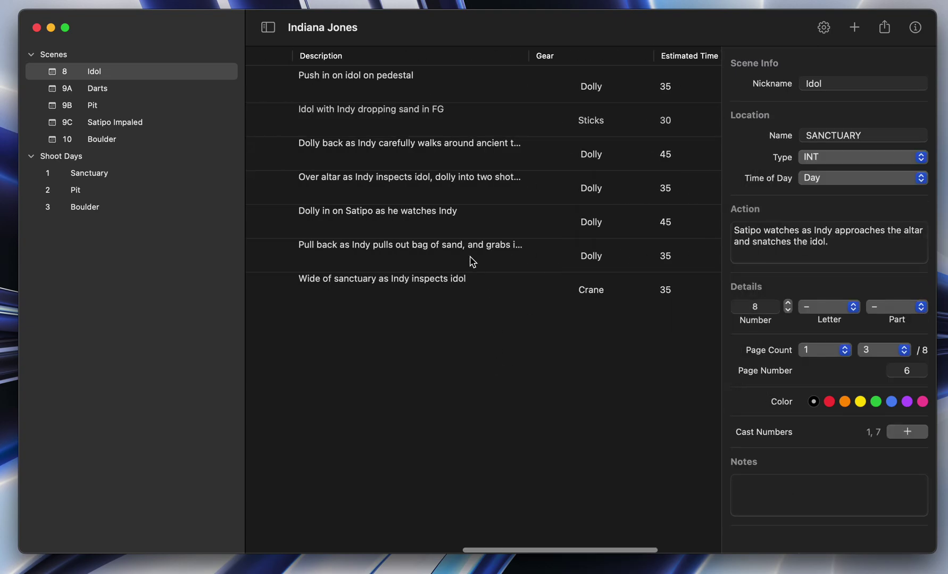
scroll(485, 201, "left", 5)
scroll(485, 201, "right", 10)
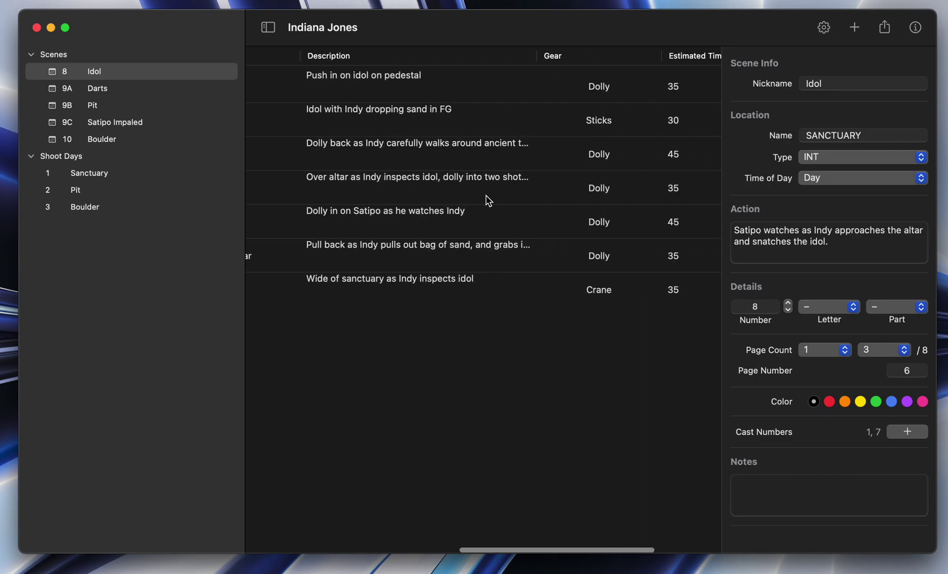
scroll(559, 177, "right", 3)
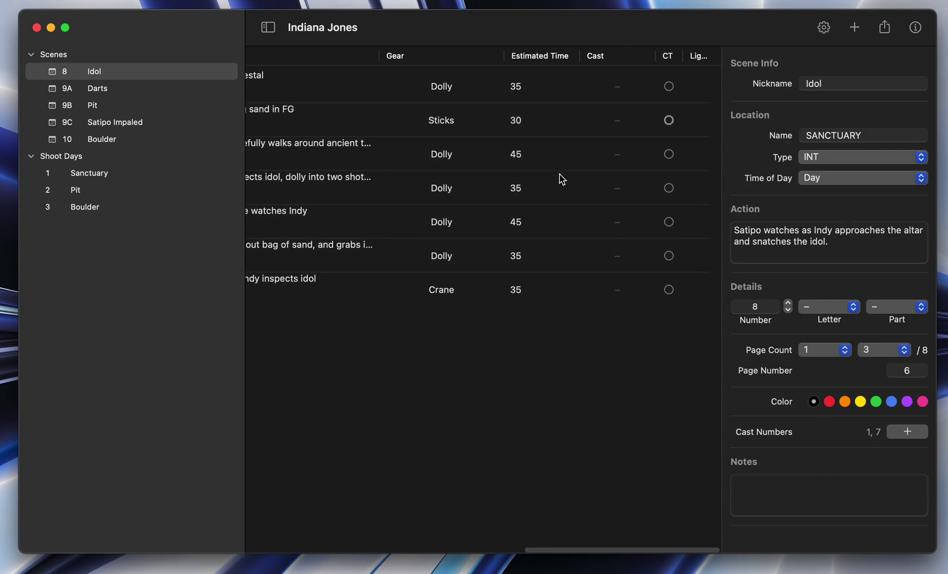
scroll(560, 179, "left", 10)
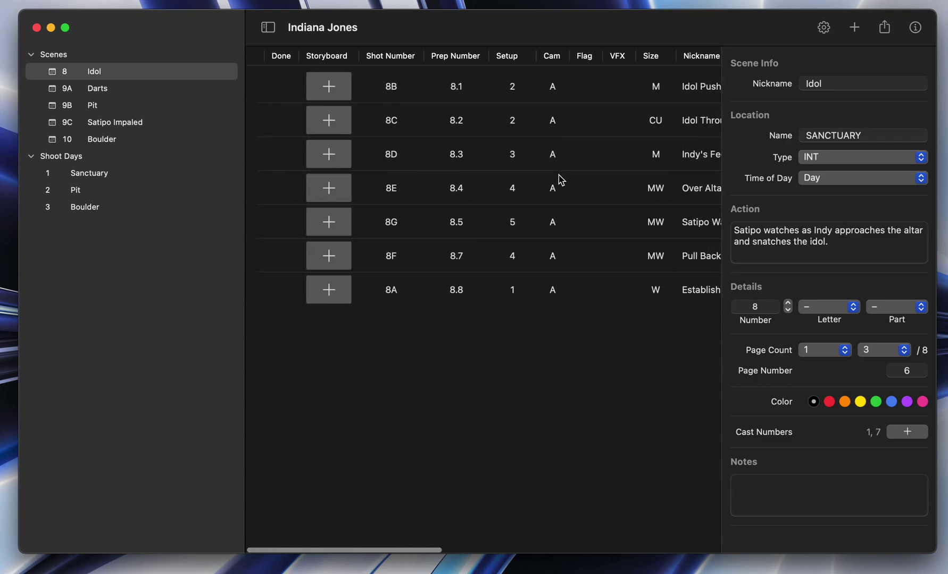
scroll(561, 180, "right", 10)
Step: Open the shoot days list and select Sanctuary to view its shooting schedule
left_click(61, 156)
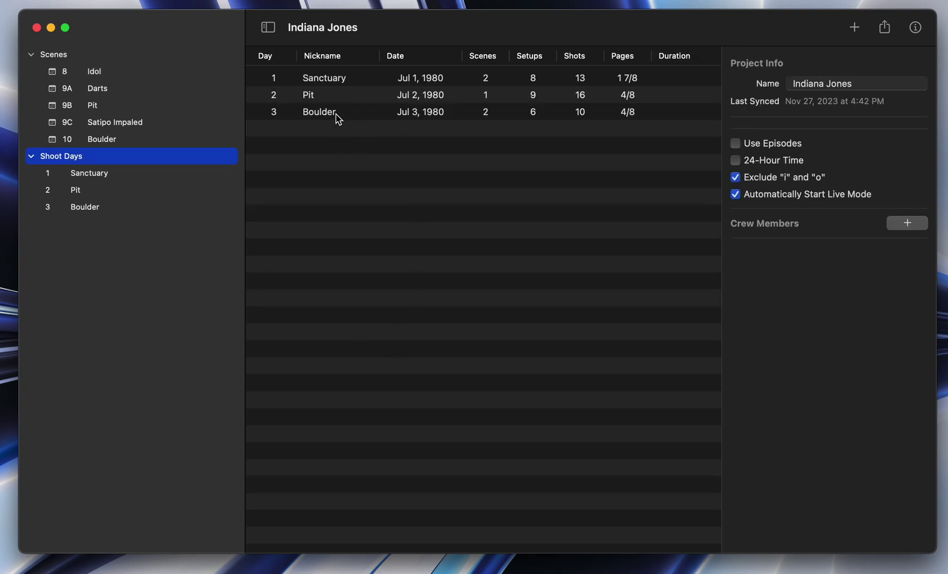
left_click(326, 83)
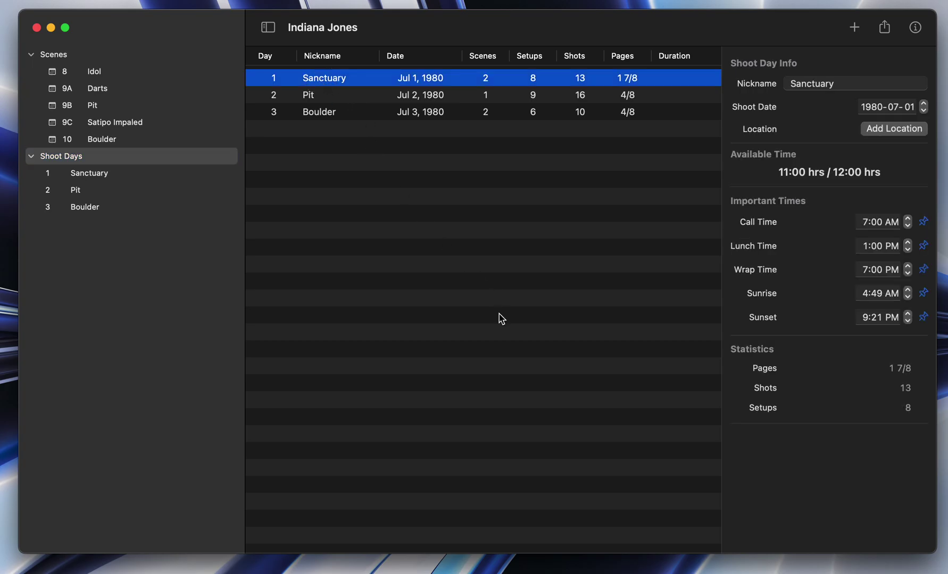
left_click(320, 84)
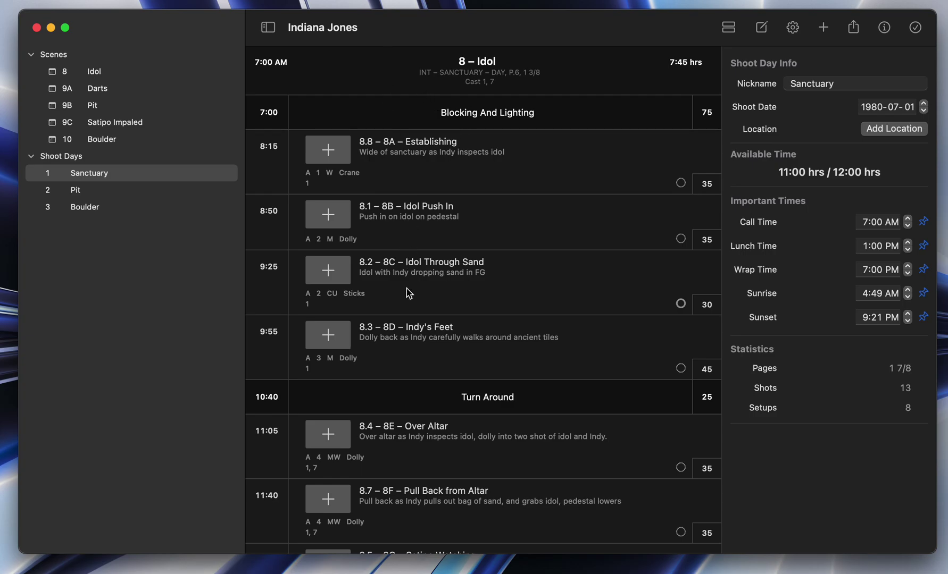
scroll(408, 293, "down", 15)
scroll(408, 294, "up", 15)
scroll(692, 363, "down", 3)
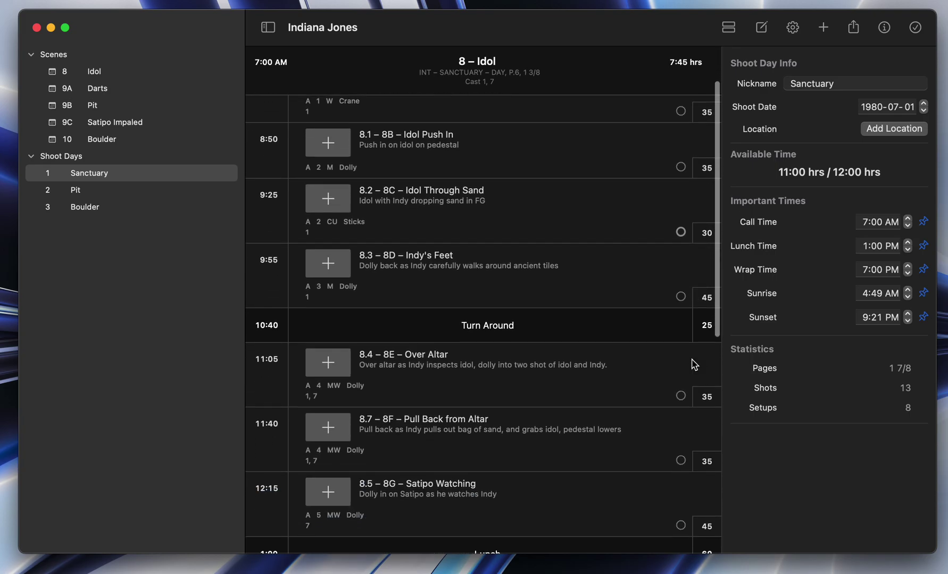
scroll(704, 415, "up", 3)
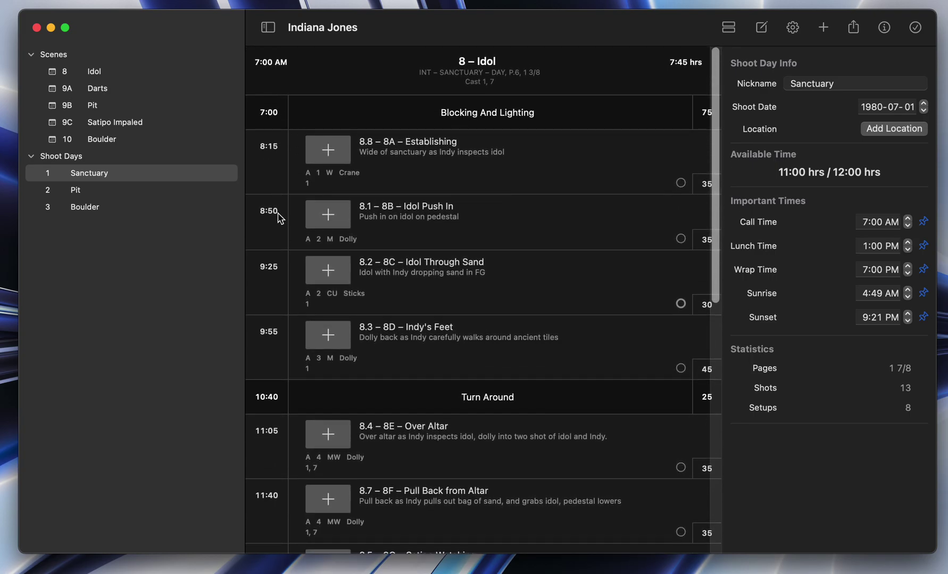
scroll(279, 218, "down", 3)
scroll(275, 304, "up", 3)
Step: Move Idol Through Sand above Idol Push In and link them, accepting renumbering
left_click_drag(431, 288, 451, 249)
left_click(556, 230)
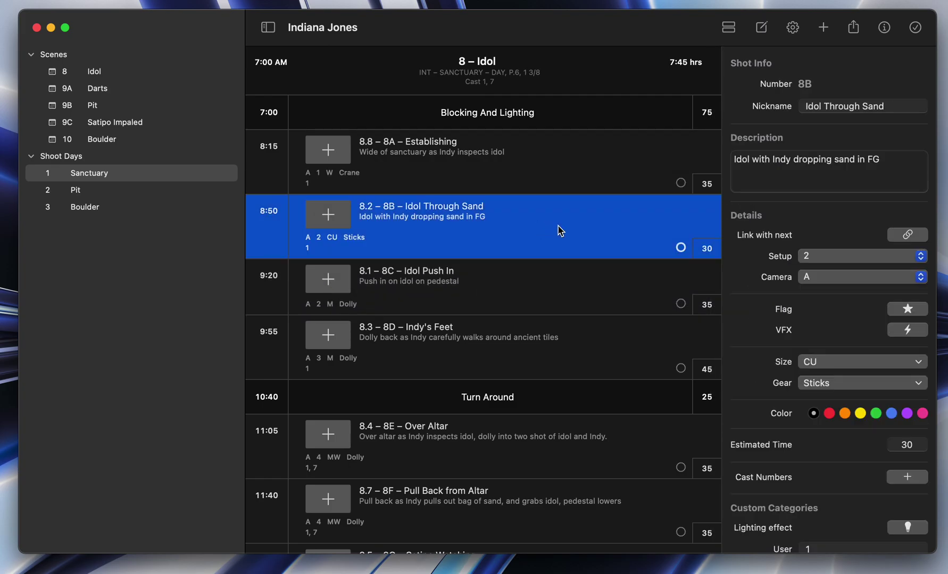
left_click(907, 234)
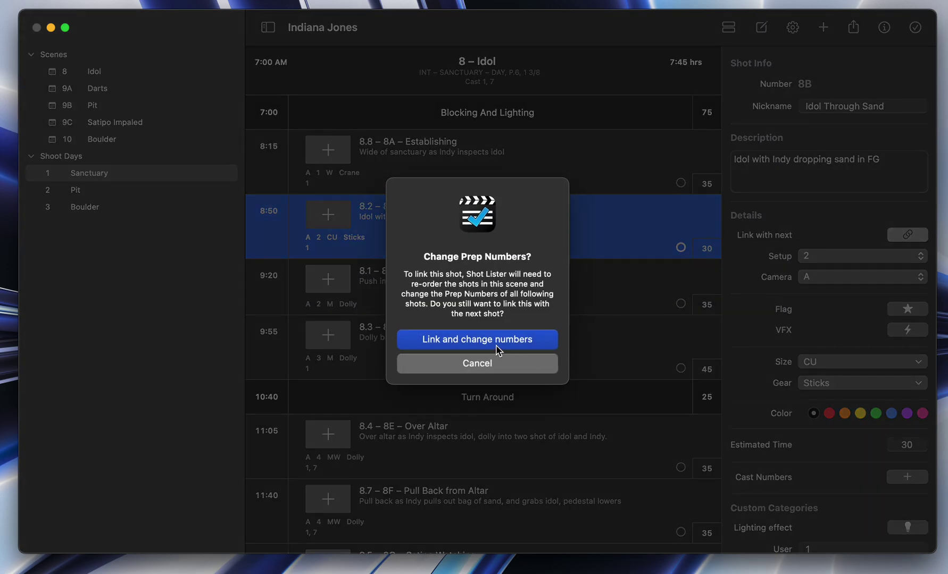
left_click(493, 339)
Step: Assign camera B to the Idol Push In shot
key("Down")
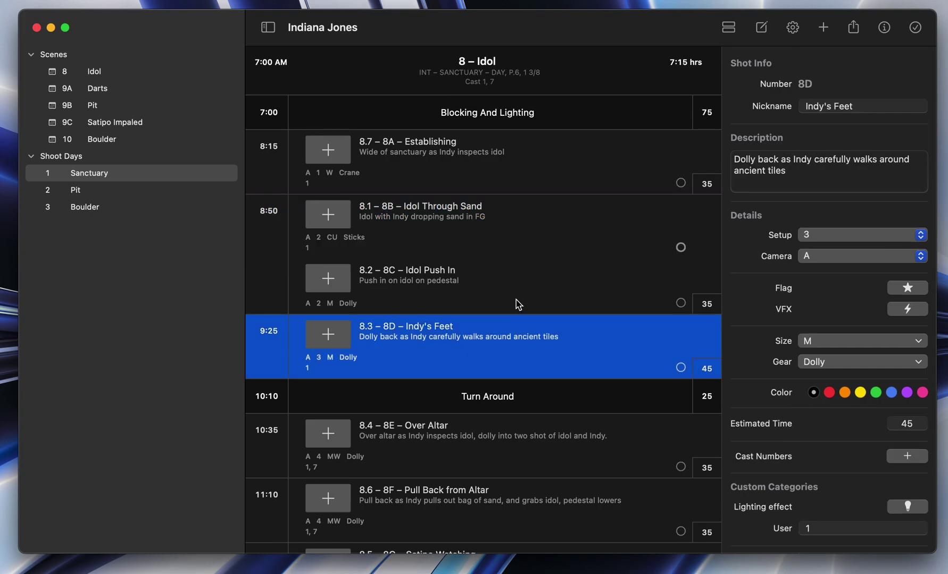
left_click(419, 240)
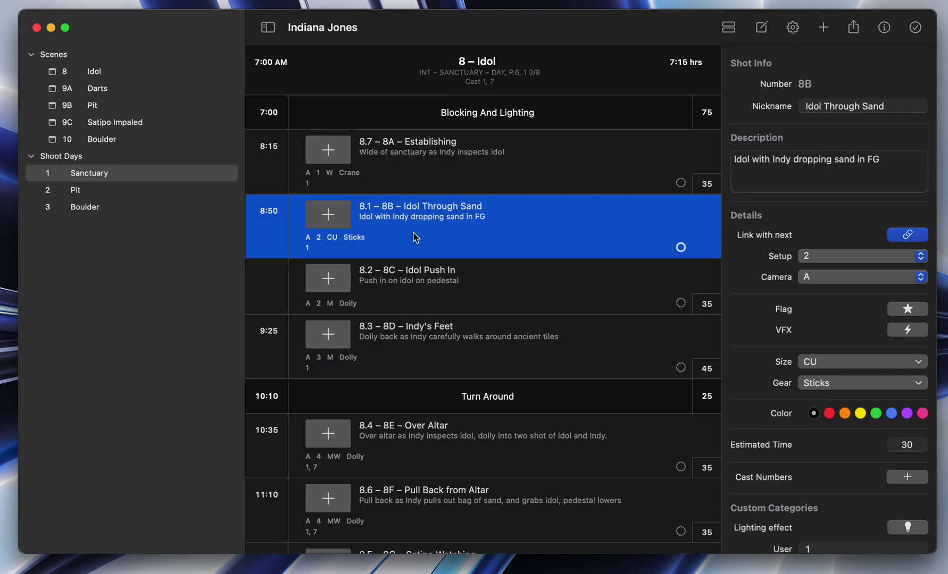
left_click(627, 285)
left_click(835, 276)
left_click(823, 294)
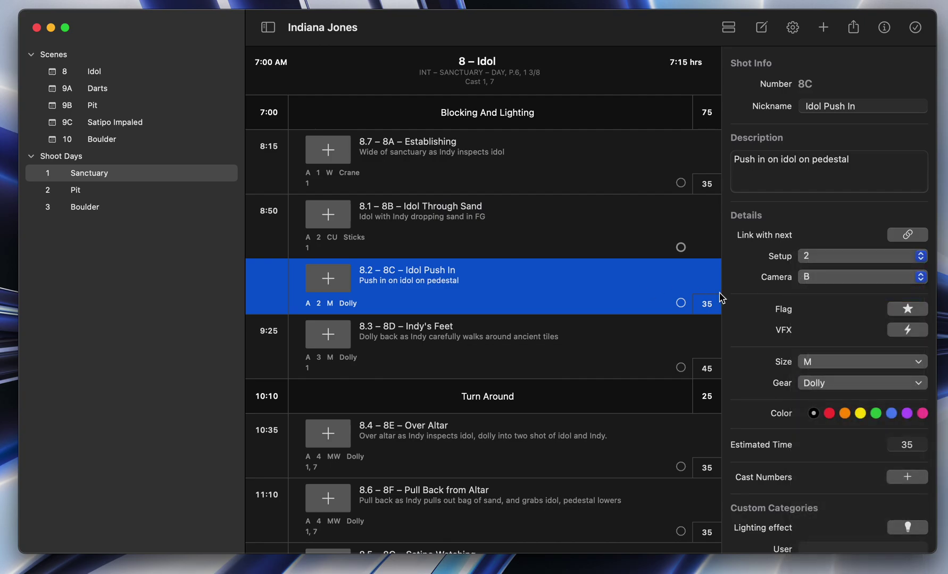
left_click(587, 227)
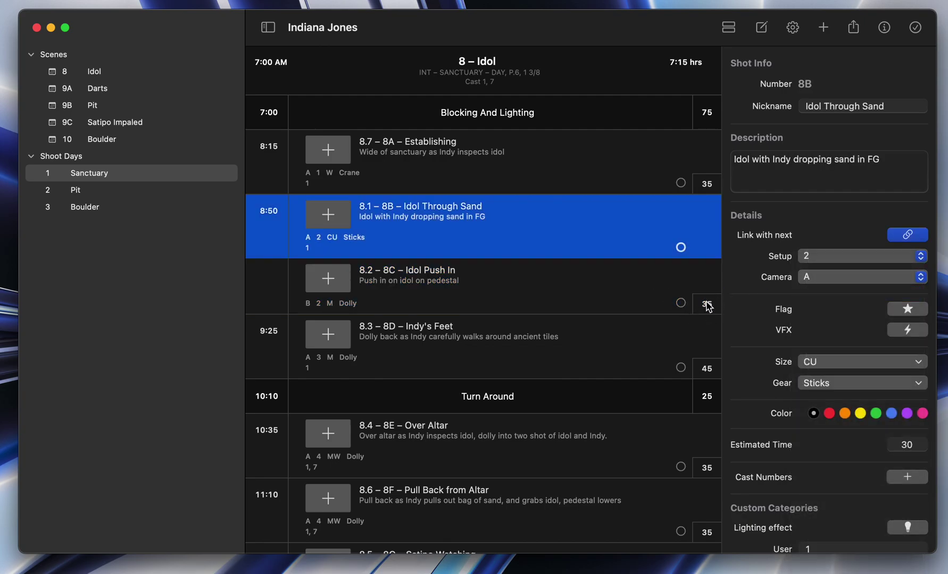
left_click(557, 295)
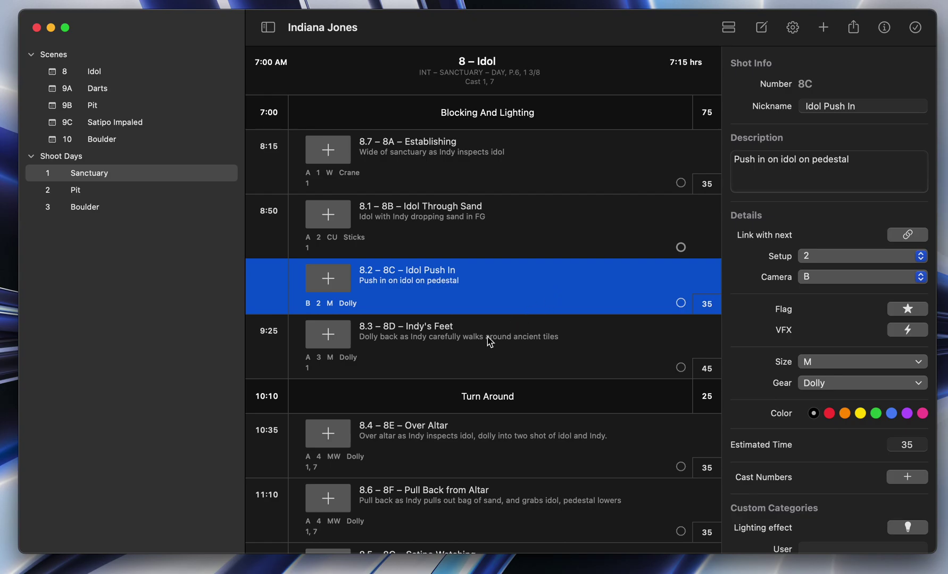
Step: Drag Indy's Feet and then the Turn Around above Idol Through Sand
left_click_drag(490, 342, 492, 219)
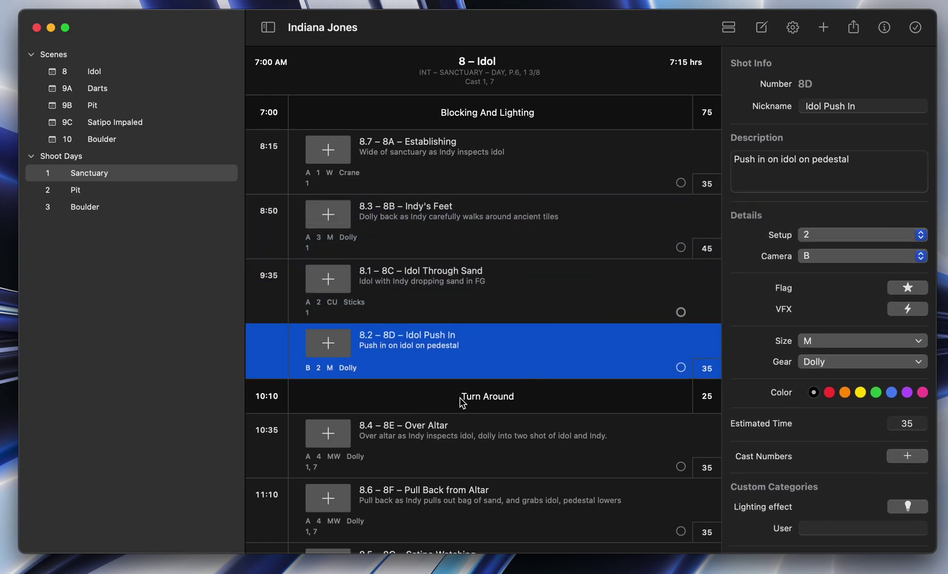
left_click_drag(407, 402, 437, 270)
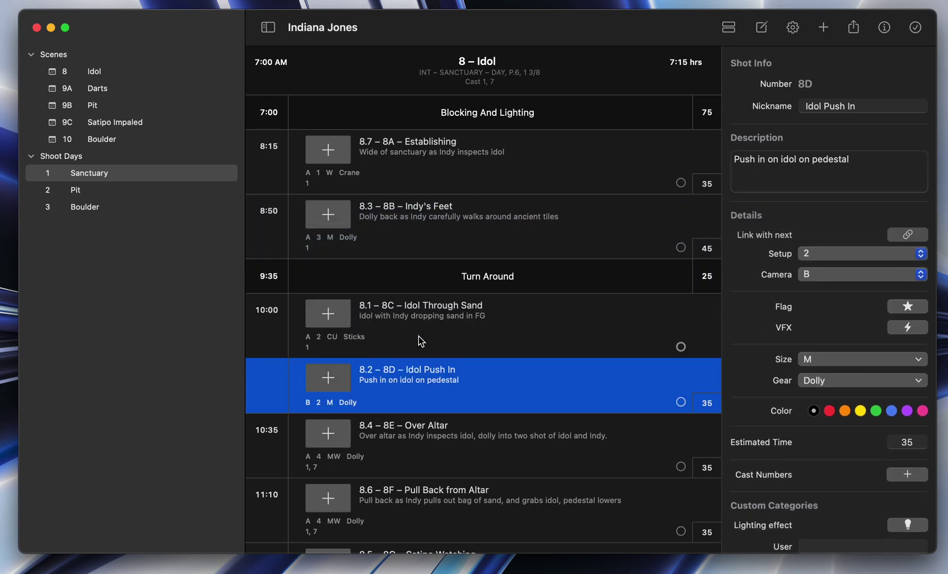
scroll(486, 378, "down", 5)
scroll(487, 380, "up", 5)
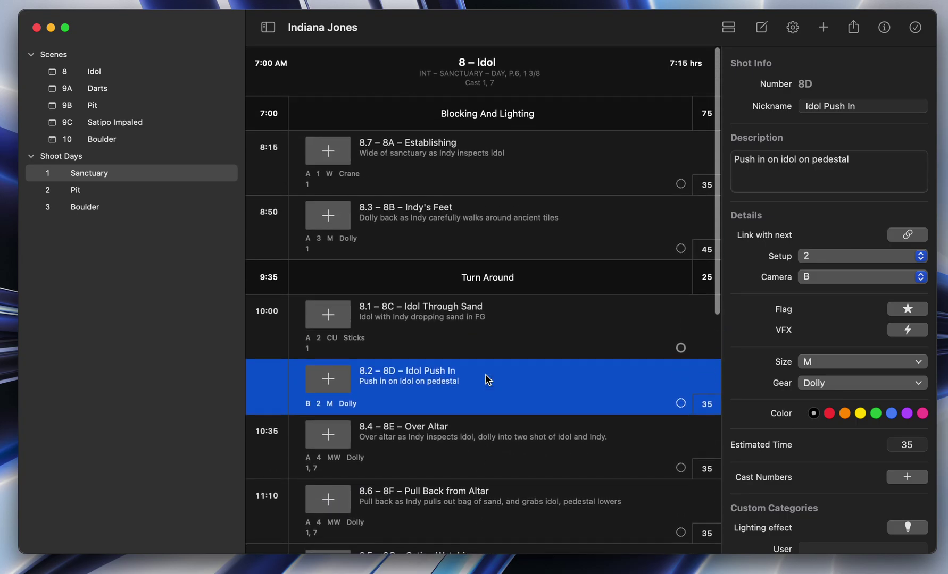
scroll(488, 380, "down", 1)
scroll(528, 296, "down", 18)
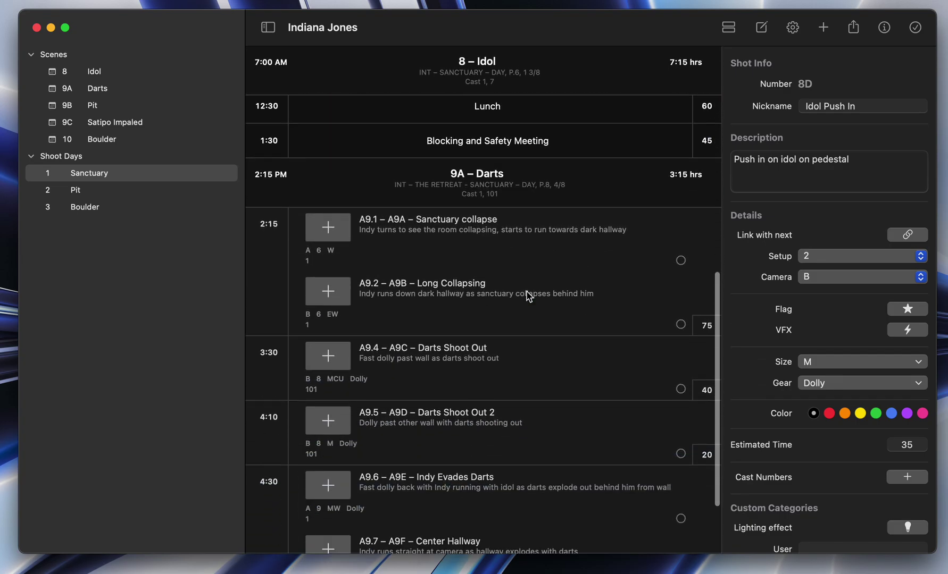
scroll(528, 296, "up", 15)
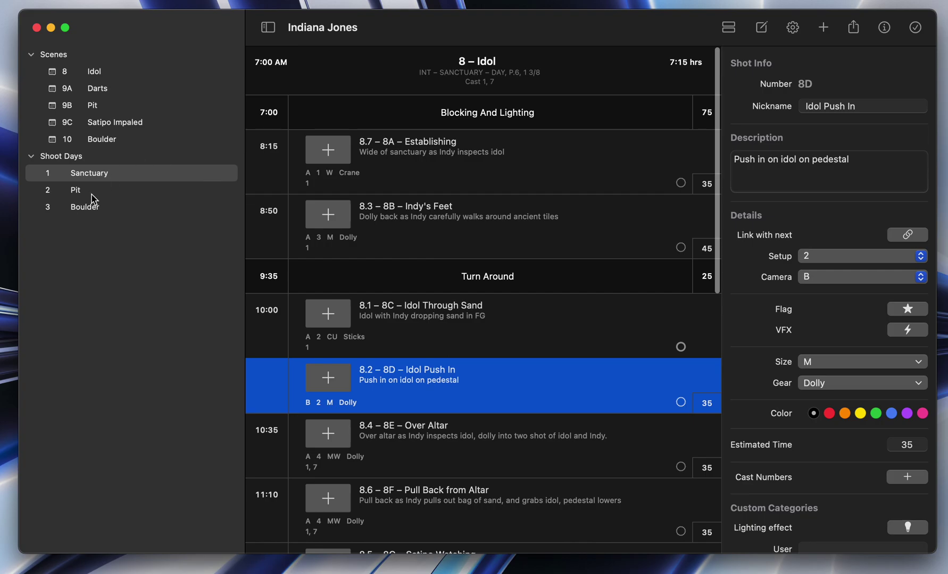
Step: Select the Sanctuary shoot day and review its 10:30 of 12:00 hrs used
left_click(92, 194)
left_click(97, 177)
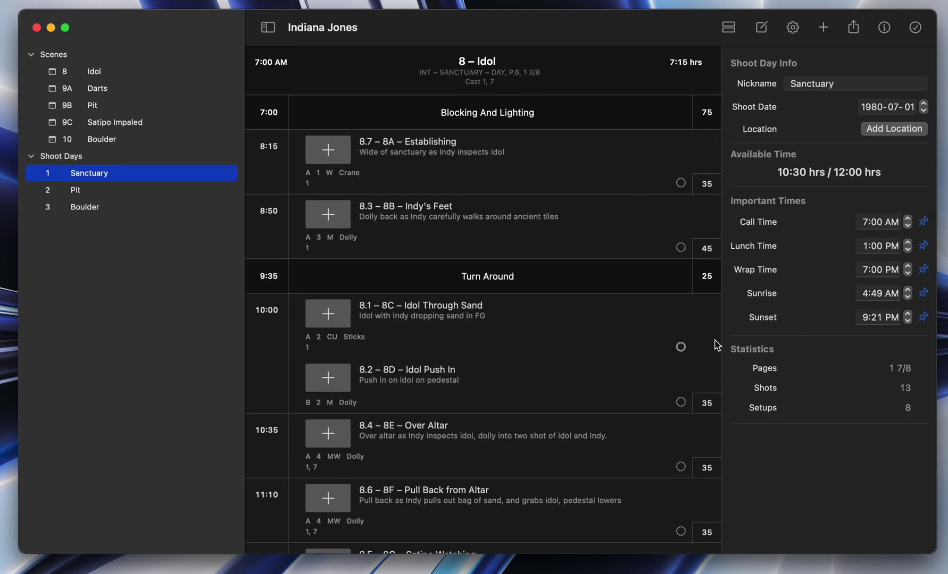
scroll(716, 354, "down", 10)
scroll(716, 364, "up", 8)
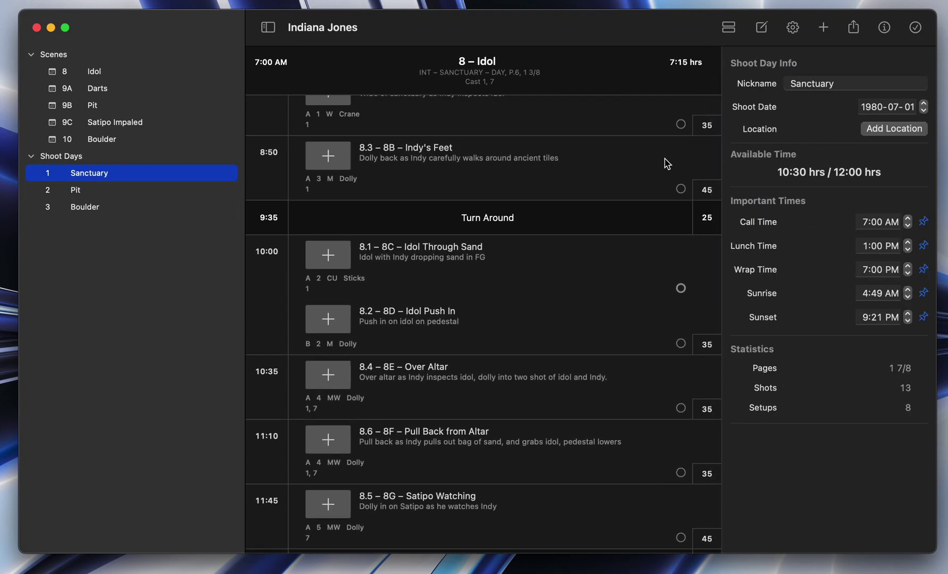
scroll(667, 164, "up", 2)
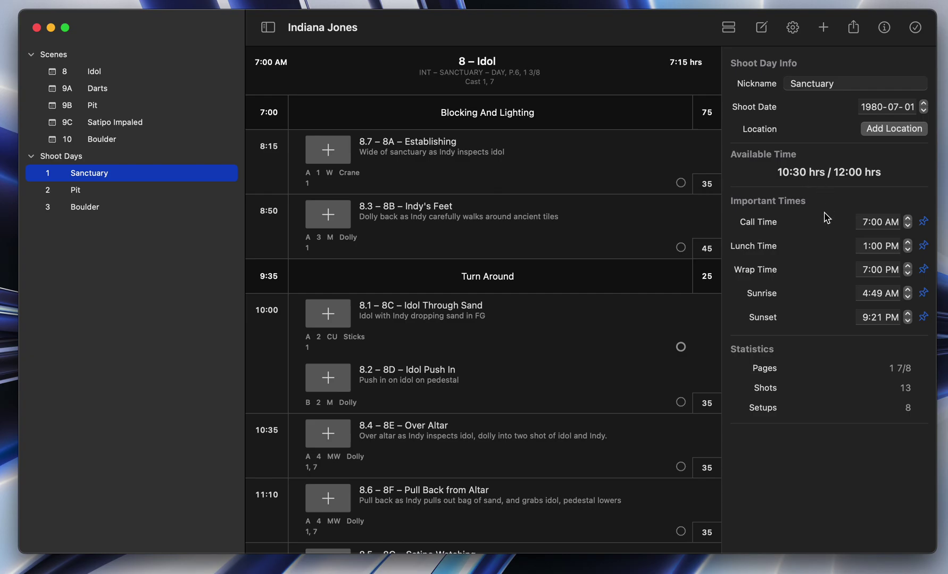
scroll(614, 254, "down", 10)
scroll(614, 253, "up", 10)
Step: Add a new shoot day 4 and nickname it Arc
left_click(101, 157)
left_click(504, 294)
left_click(854, 27)
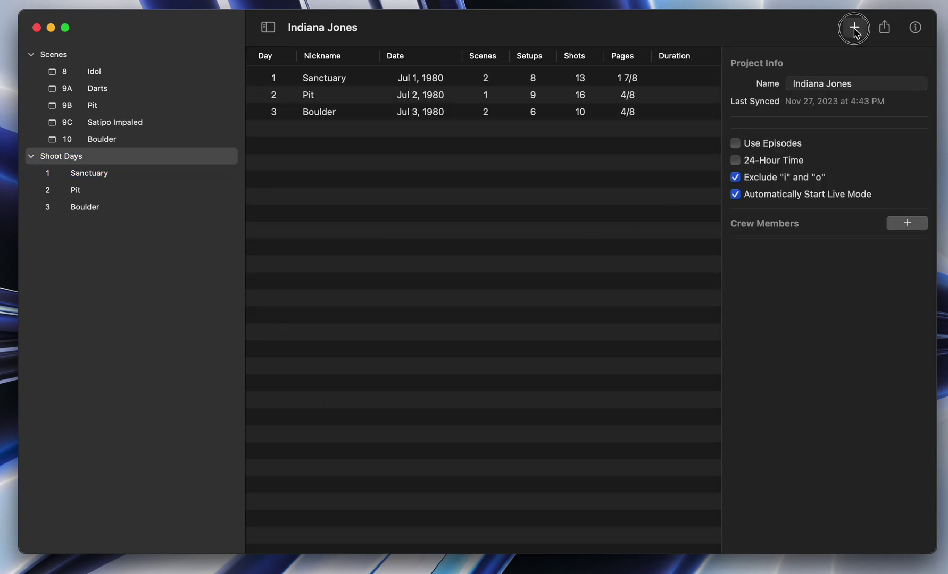
left_click(344, 133)
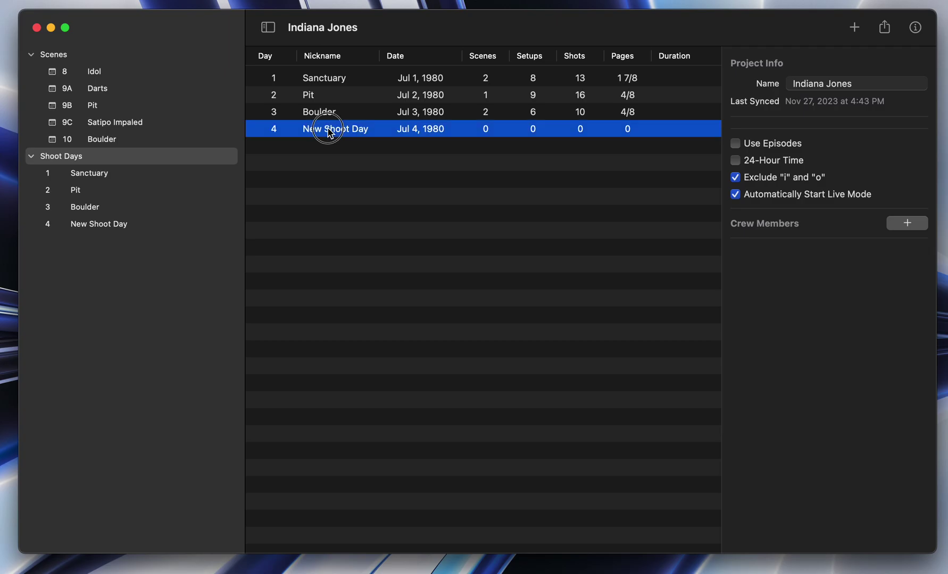
left_click(833, 83)
type("Arc")
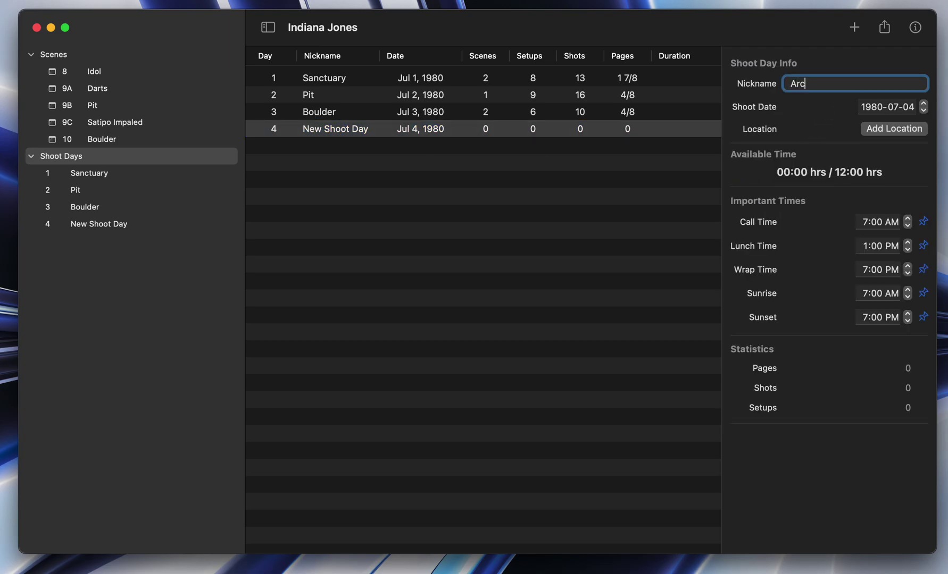
key("Return")
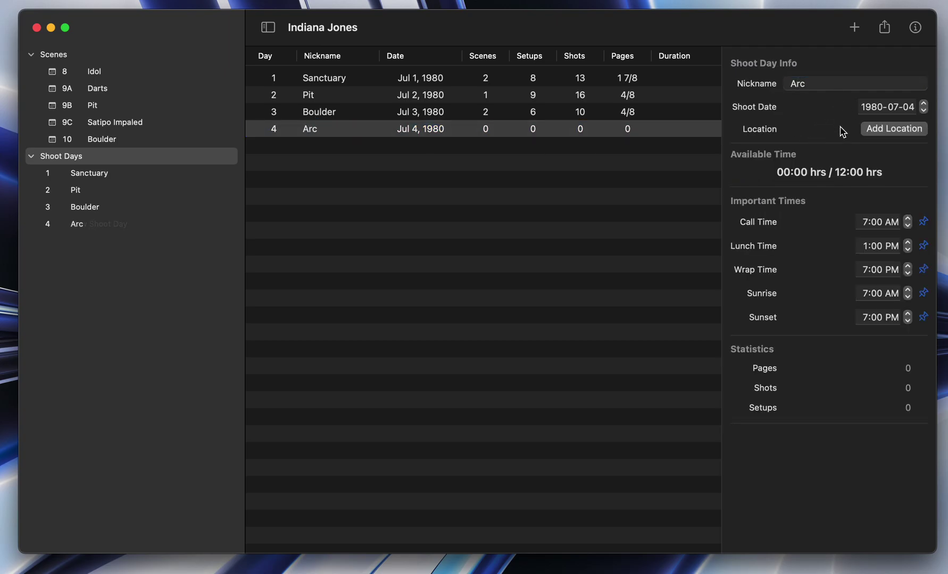
Step: Set the Arc day's location to Vancouver and its call time to 4:00 PM
left_click(885, 130)
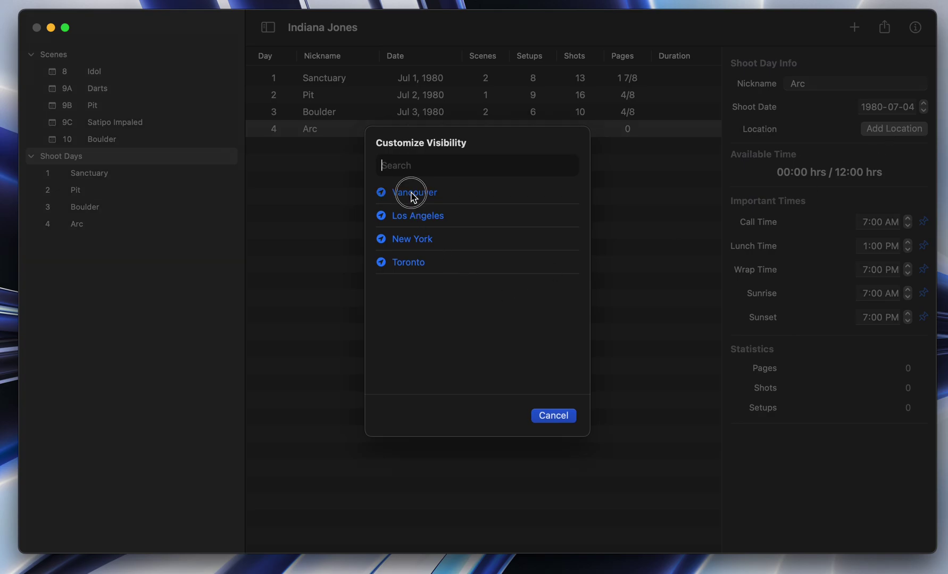
left_click(415, 194)
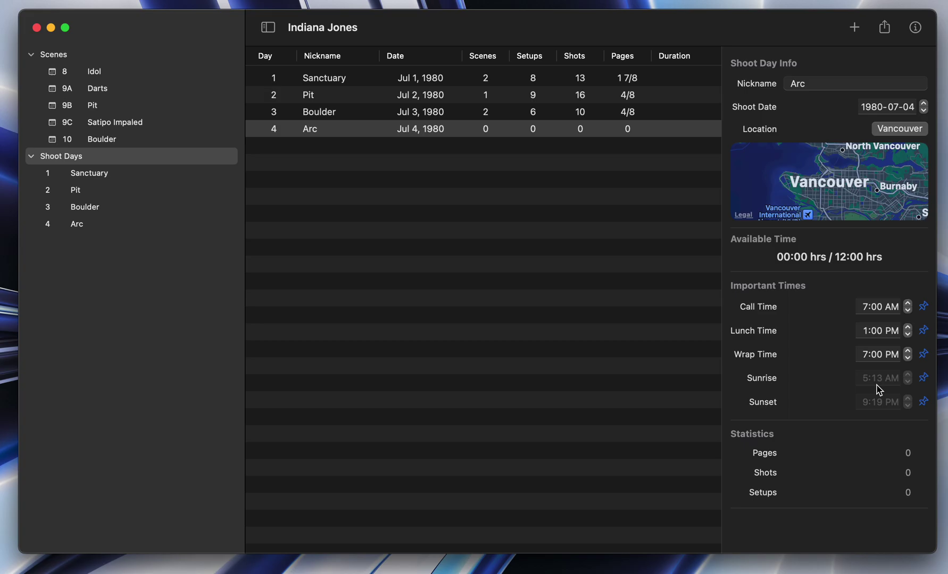
left_click(862, 307)
type("4")
left_click(891, 307)
key("p")
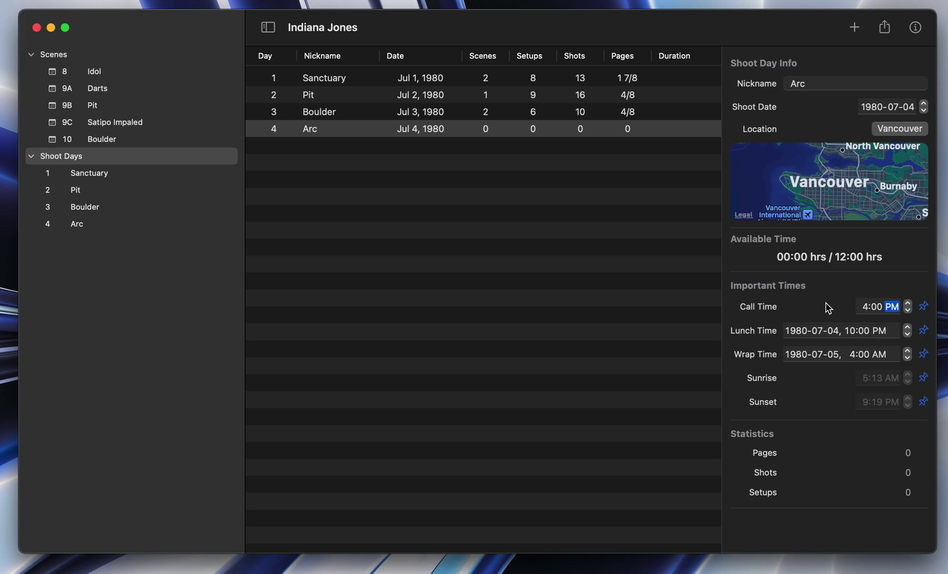
left_click(563, 299)
Step: Open the Arc schedule and move scenes 10 Boulder and 9C Satipo Impaled into it
double_click(341, 134)
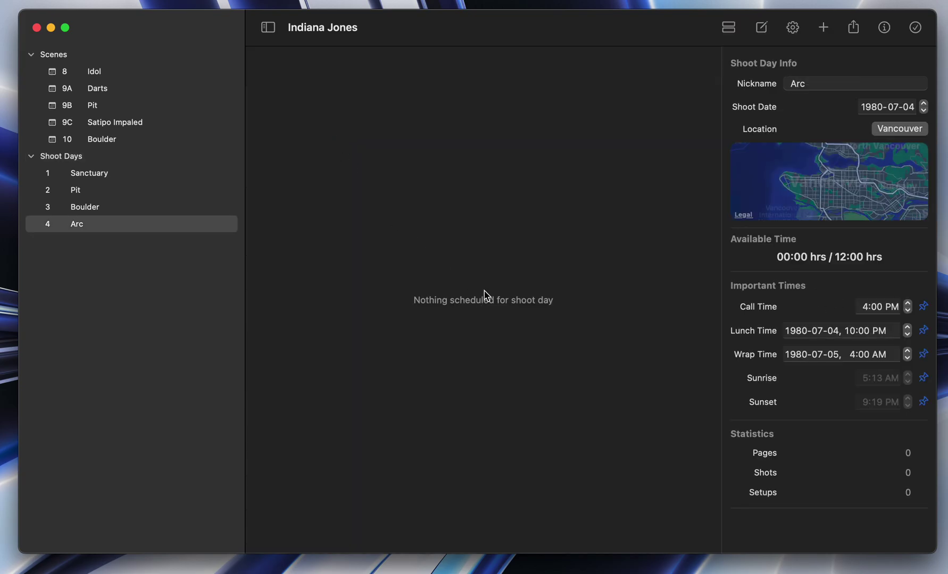
left_click(474, 290)
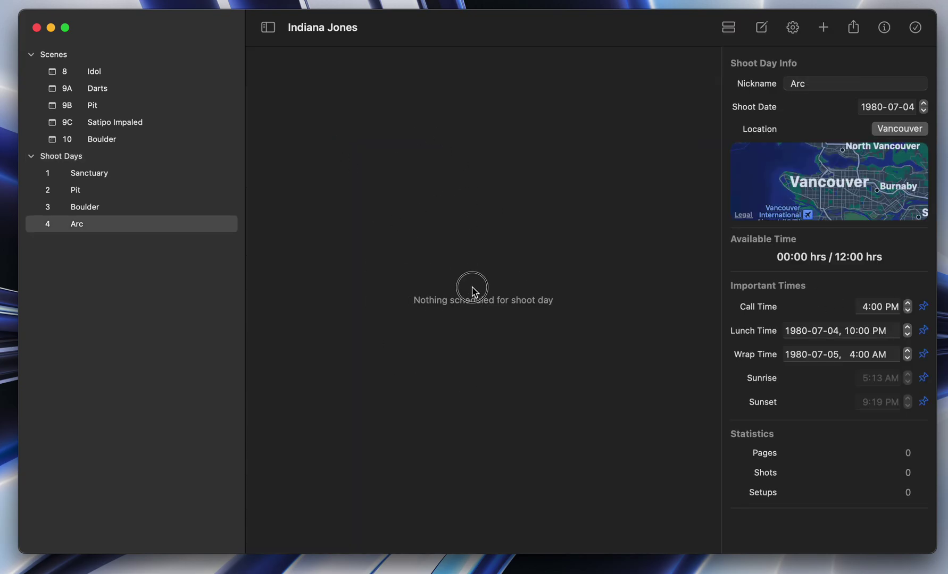
left_click(823, 28)
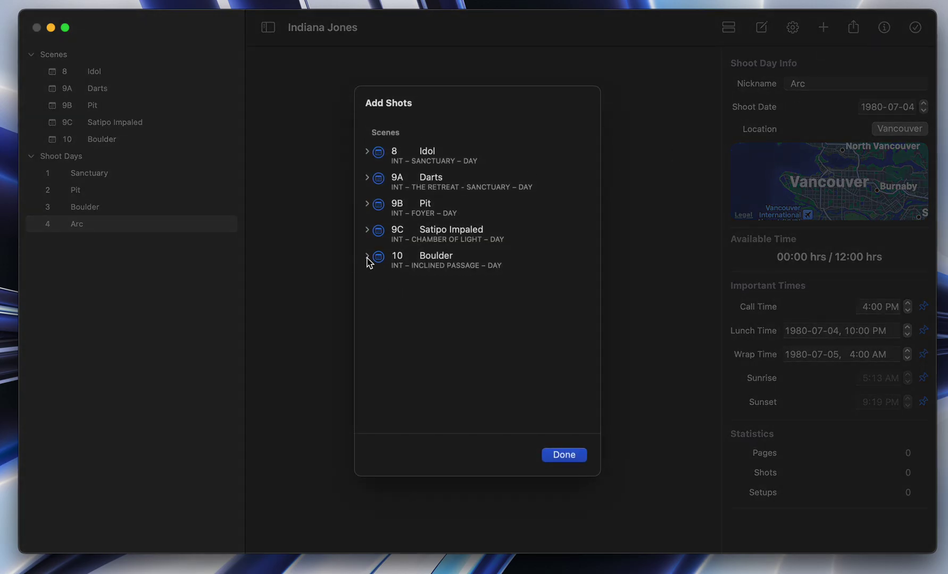
left_click(367, 258)
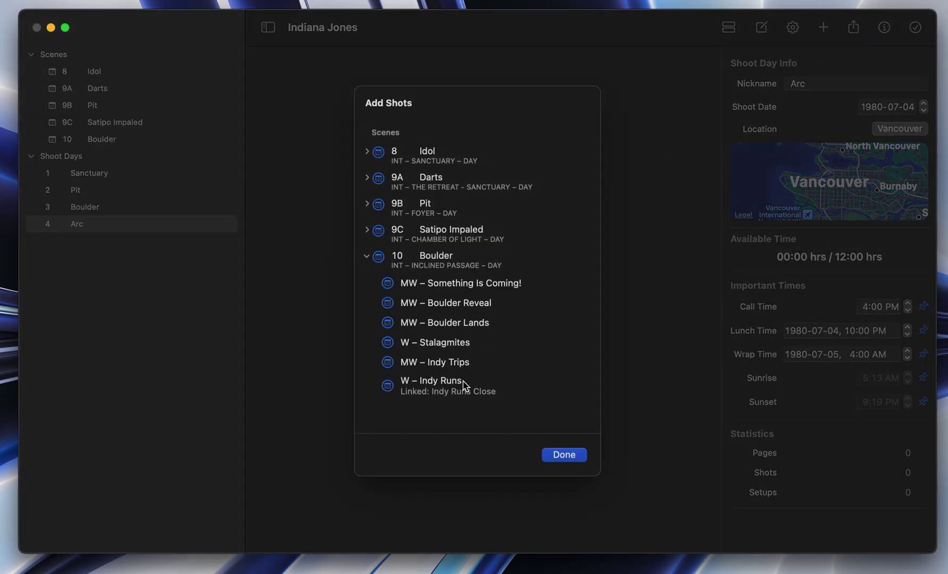
left_click(379, 259)
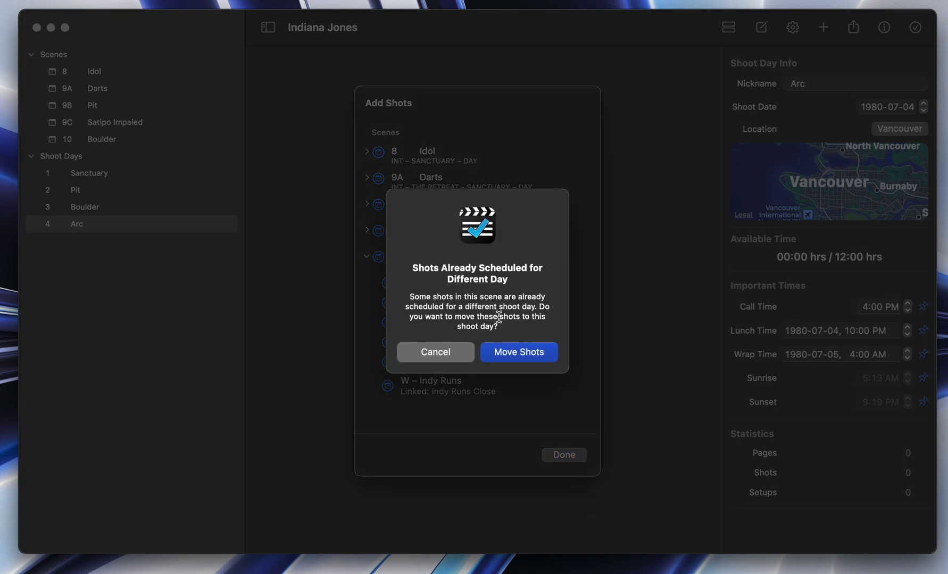
left_click(509, 352)
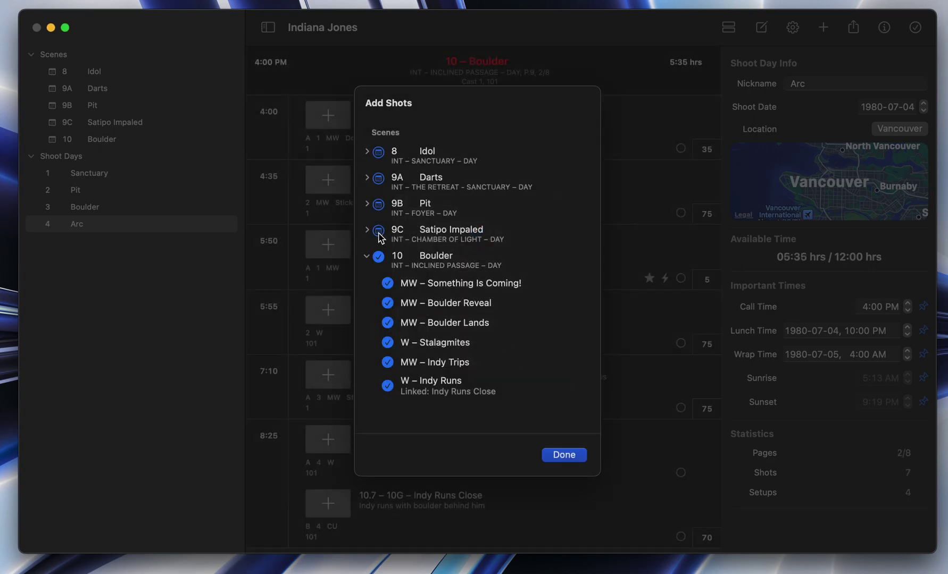
left_click(378, 232)
left_click(519, 354)
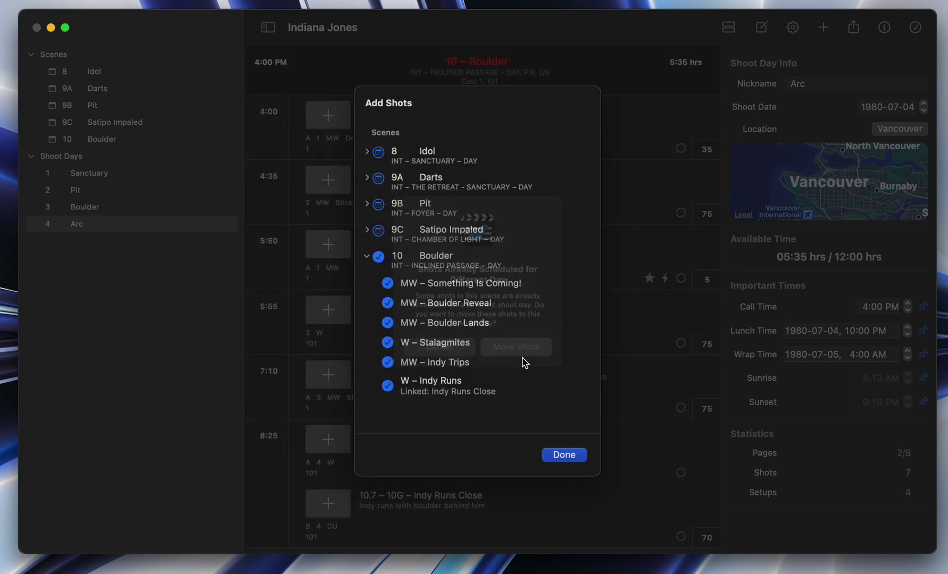
left_click(564, 455)
Step: Move scene 9B's already-scheduled shots into the Arc day as well
scroll(555, 434, "down", 5)
scroll(552, 433, "up", 6)
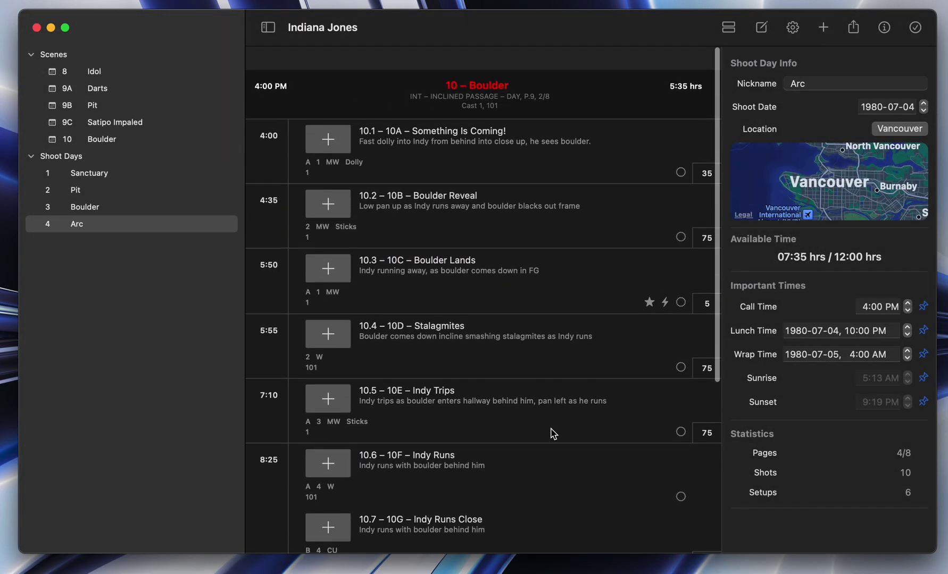
scroll(553, 434, "down", 1)
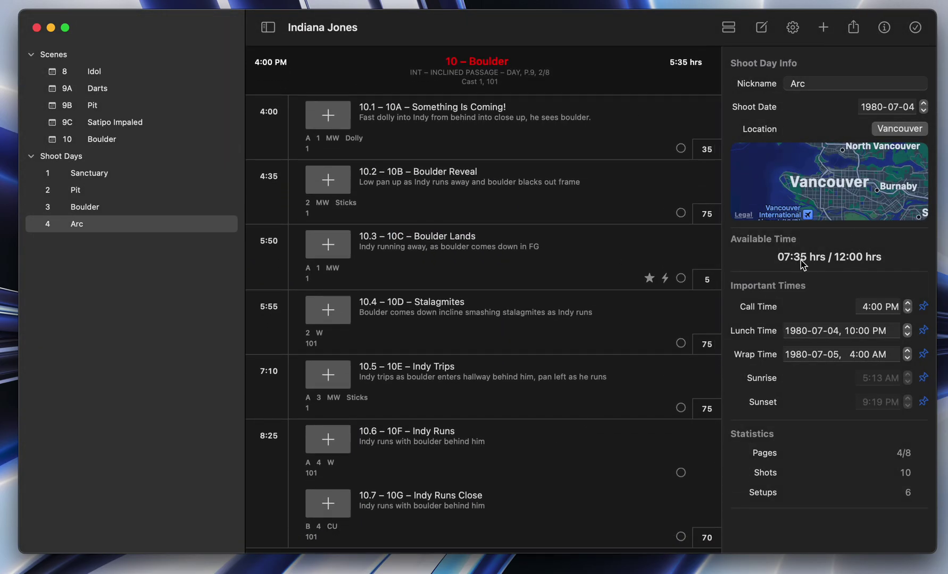
scroll(583, 387, "down", 10)
scroll(582, 387, "up", 10)
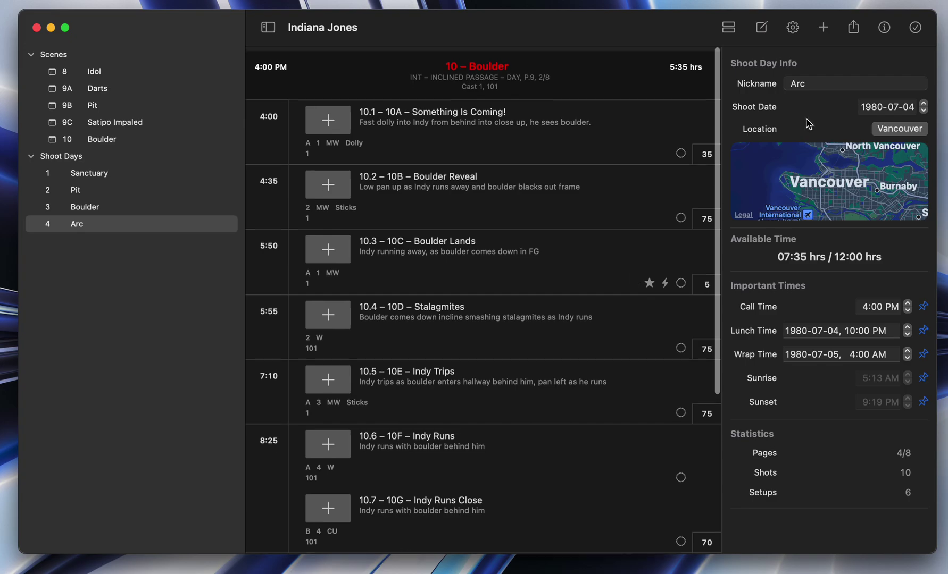
left_click(824, 27)
left_click(378, 205)
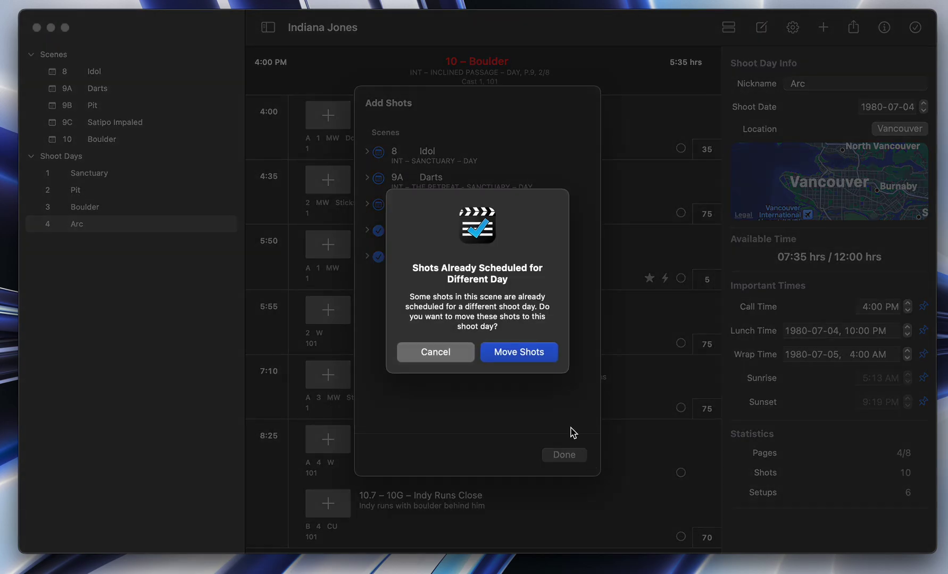
left_click(533, 355)
left_click(563, 452)
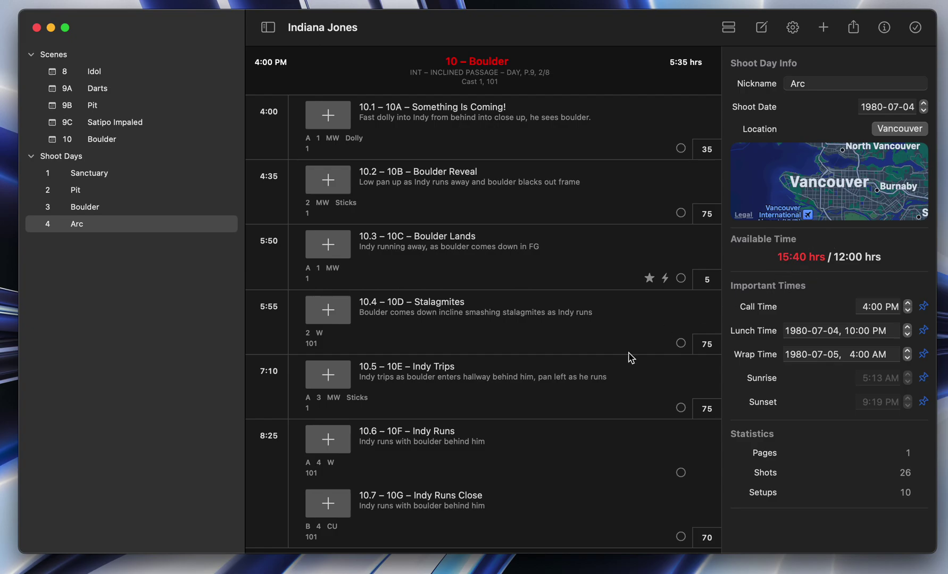
Step: Set the estimated times of shots B9.17, B9.16, B9.15 and B9.13 to 0
scroll(579, 404, "down", 20)
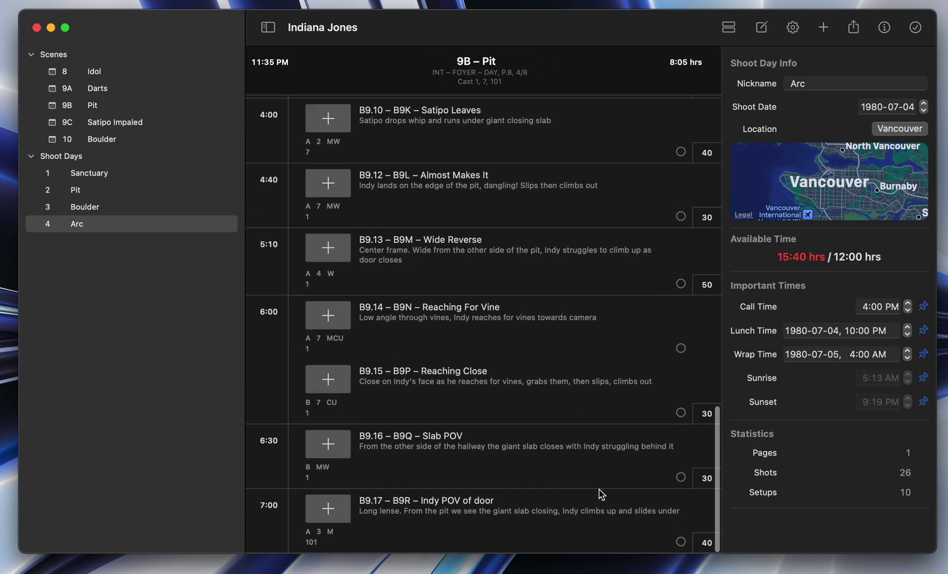
left_click(708, 547)
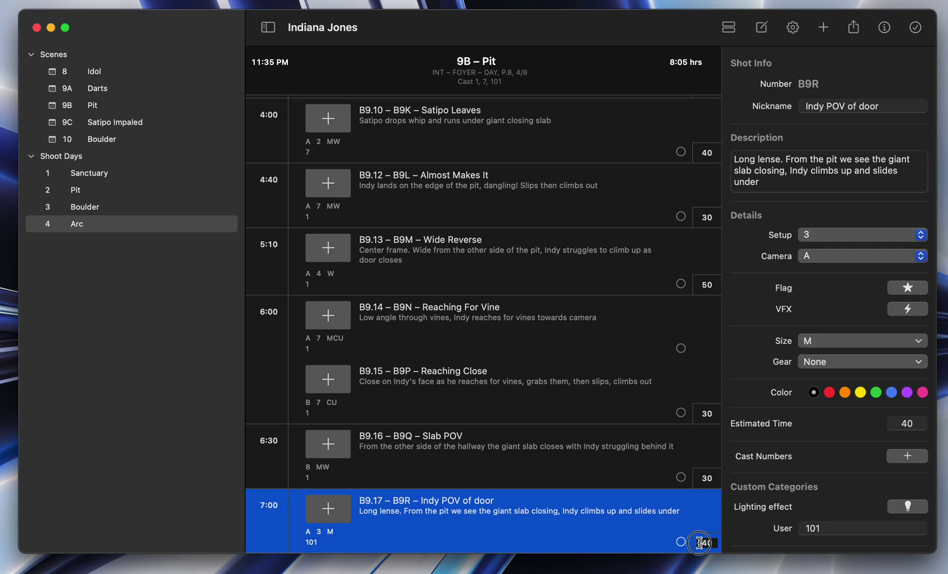
type("0")
left_click(706, 478)
type("0")
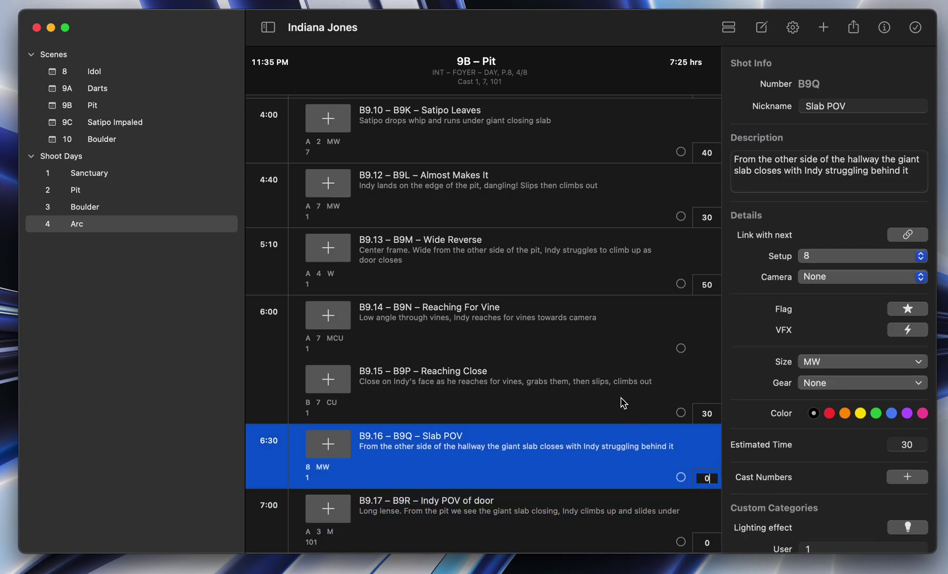
left_click(706, 415)
type("0")
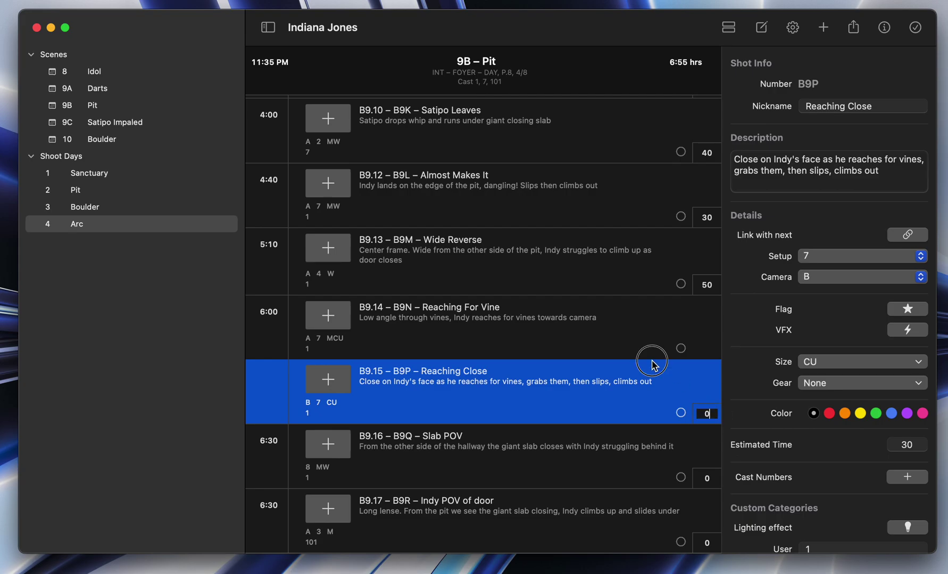
left_click(706, 285)
type("0")
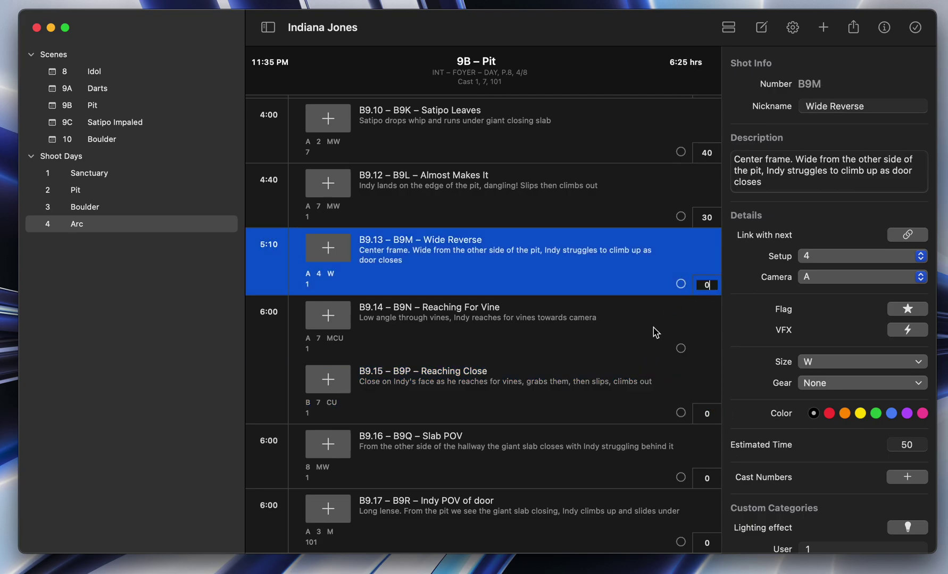
left_click(639, 347)
left_click(99, 226)
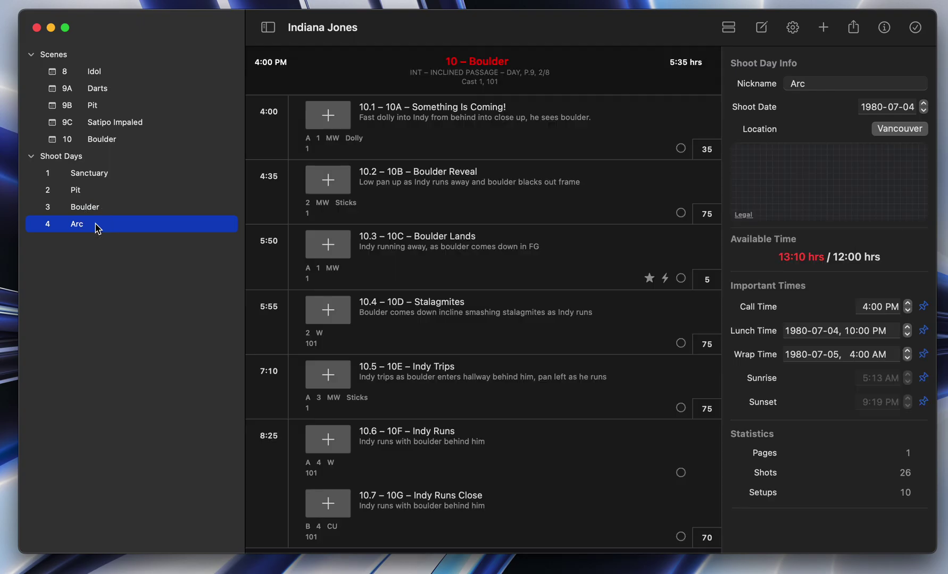
Step: Move the New Note between shots B9.12 and B9.13
scroll(561, 425, "down", 10)
scroll(560, 425, "up", 15)
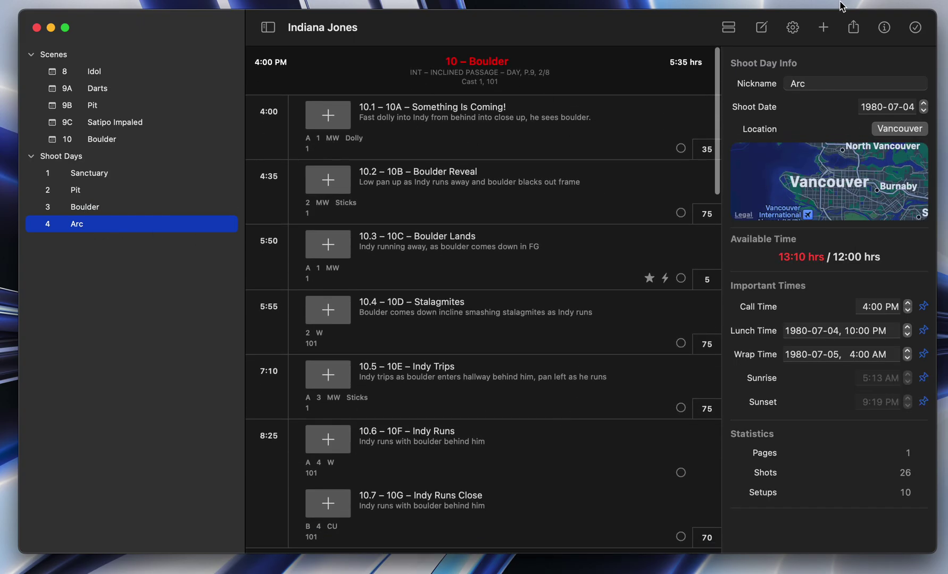
scroll(569, 328, "down", 10)
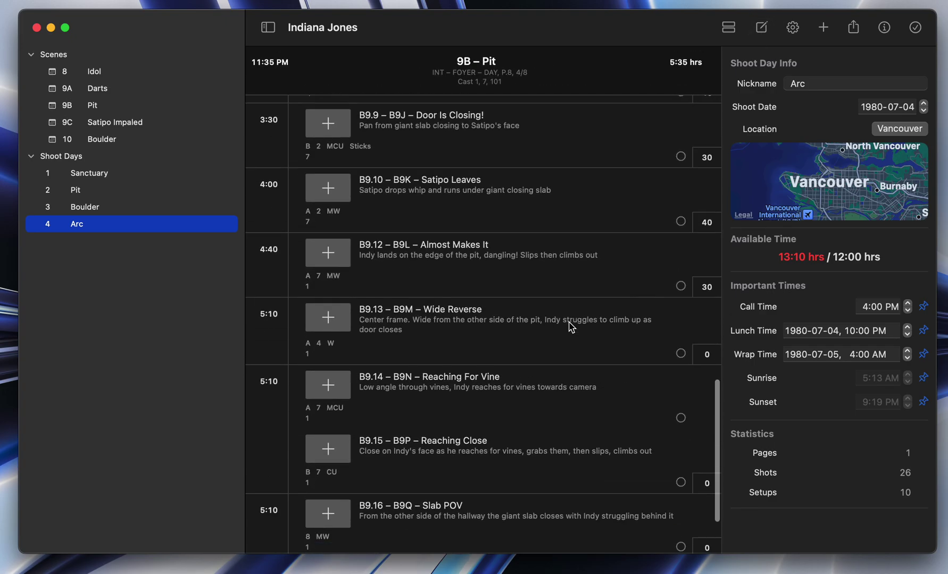
left_click_drag(392, 542, 392, 234)
scroll(435, 275, "up", 3)
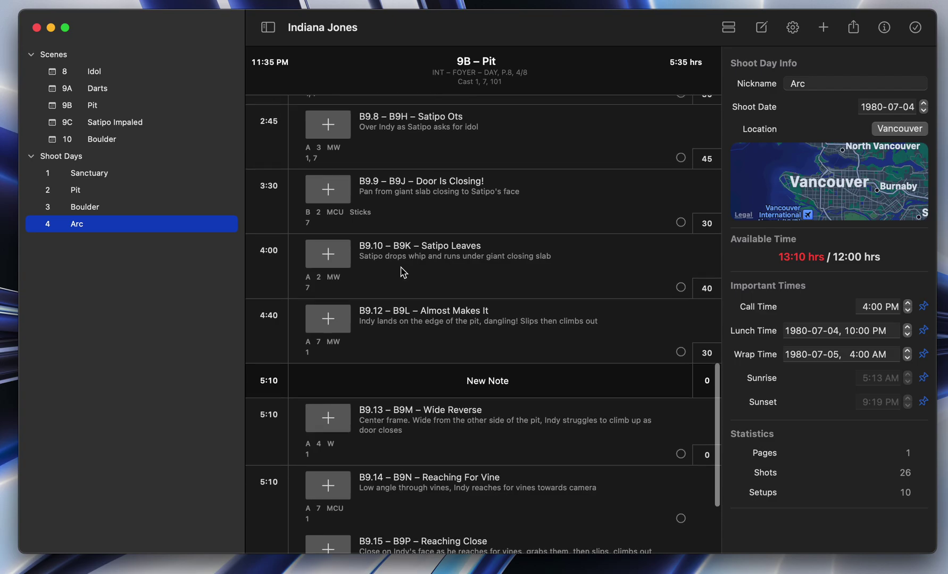
Step: Name the note 'Indian stunt' and pin it to appear at 5 PM
left_click(398, 363)
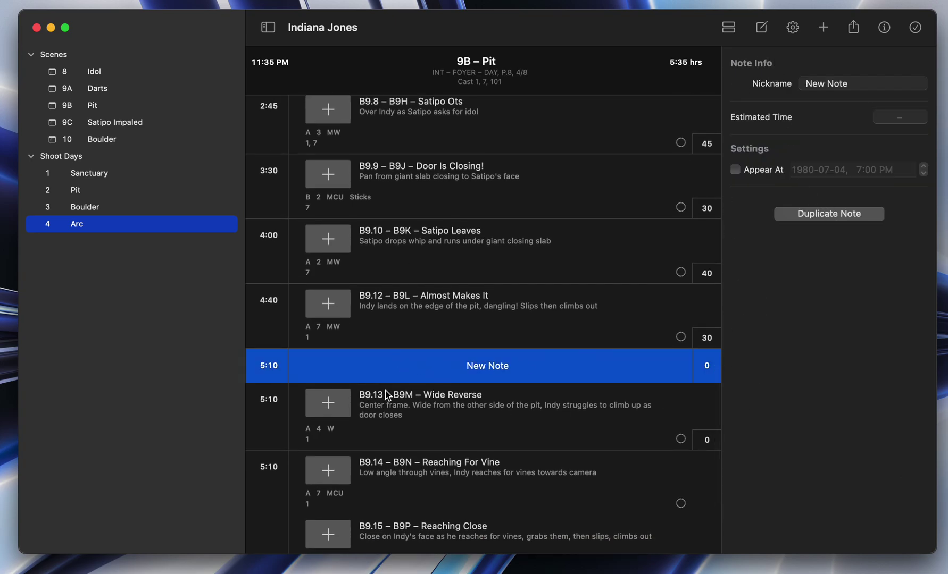
left_click(735, 170)
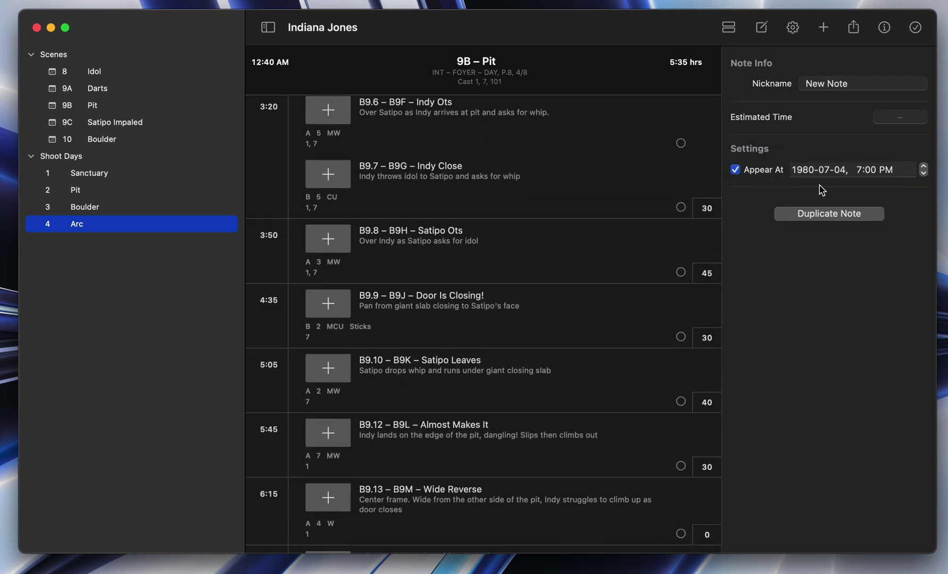
left_click(831, 85)
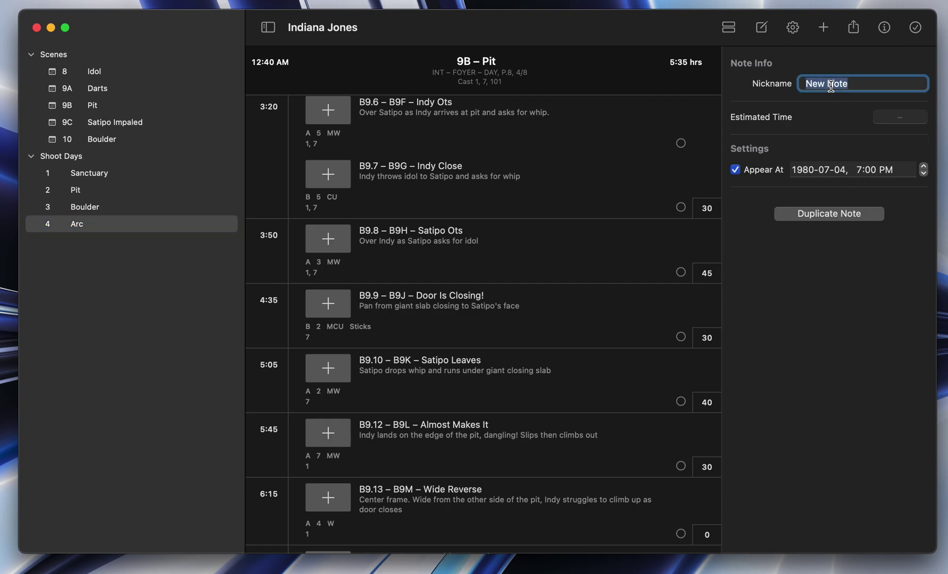
type("Indian stunt")
left_click(858, 171)
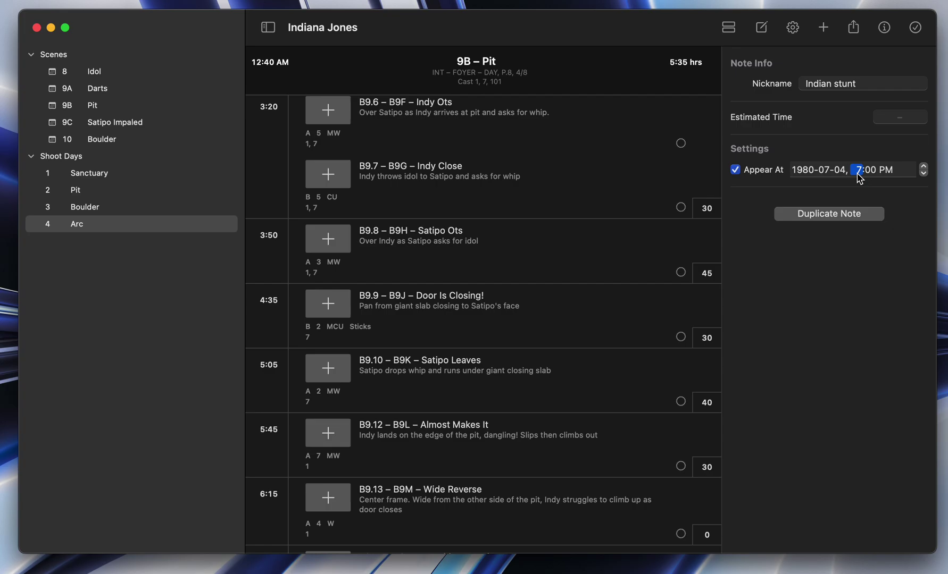
type("5")
left_click(543, 299)
scroll(543, 299, "up", 15)
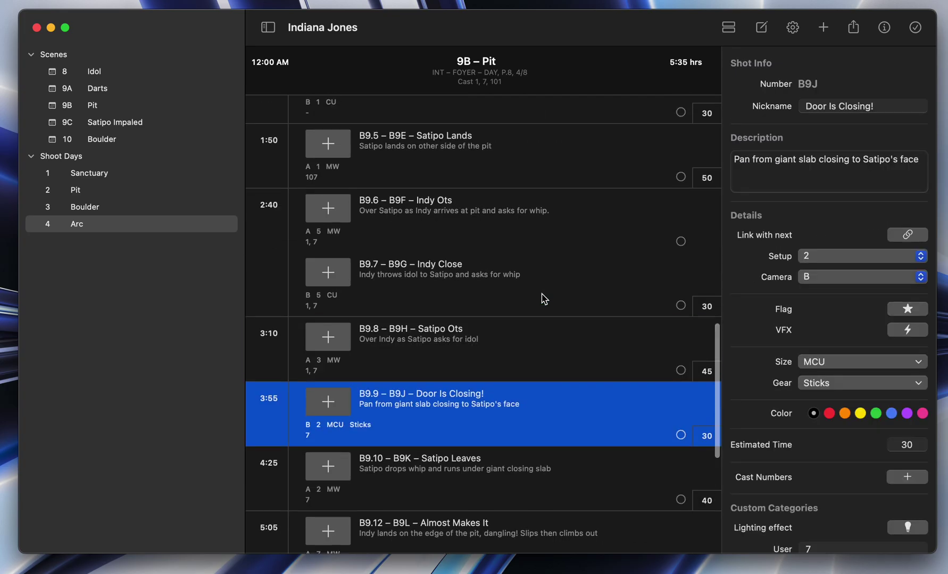
scroll(542, 299, "up", 5)
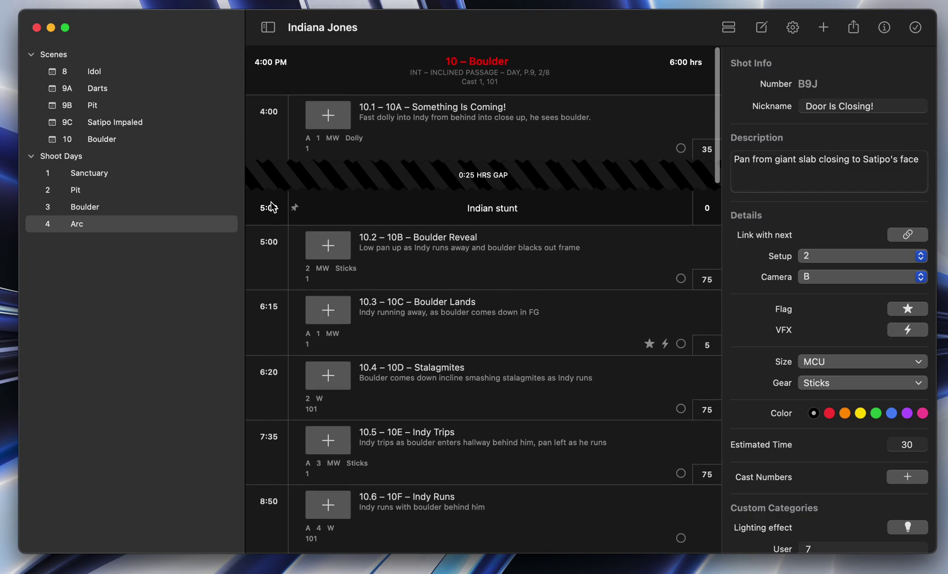
left_click(469, 206)
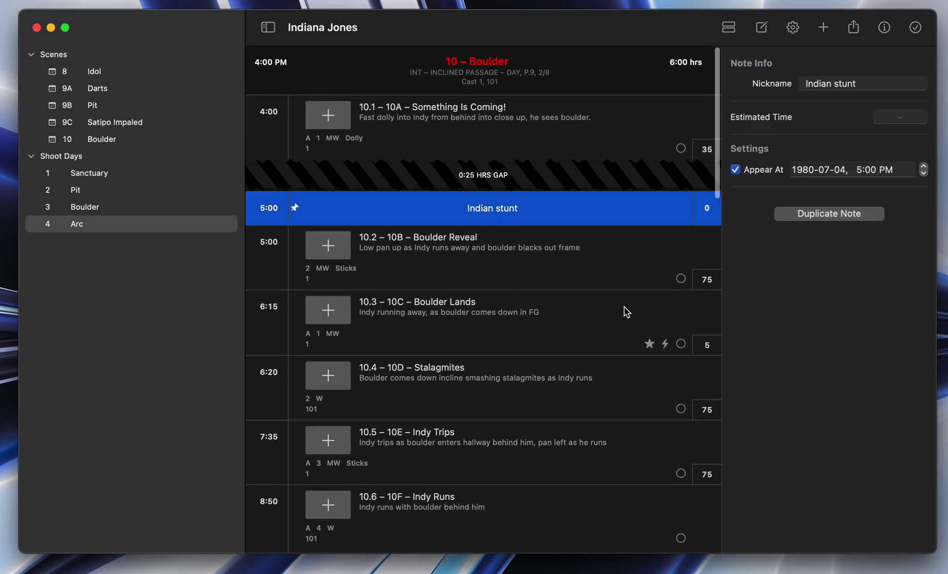
Step: Set shot 10.2 Boulder Reveal's estimated time to 20 minutes
left_click(598, 257)
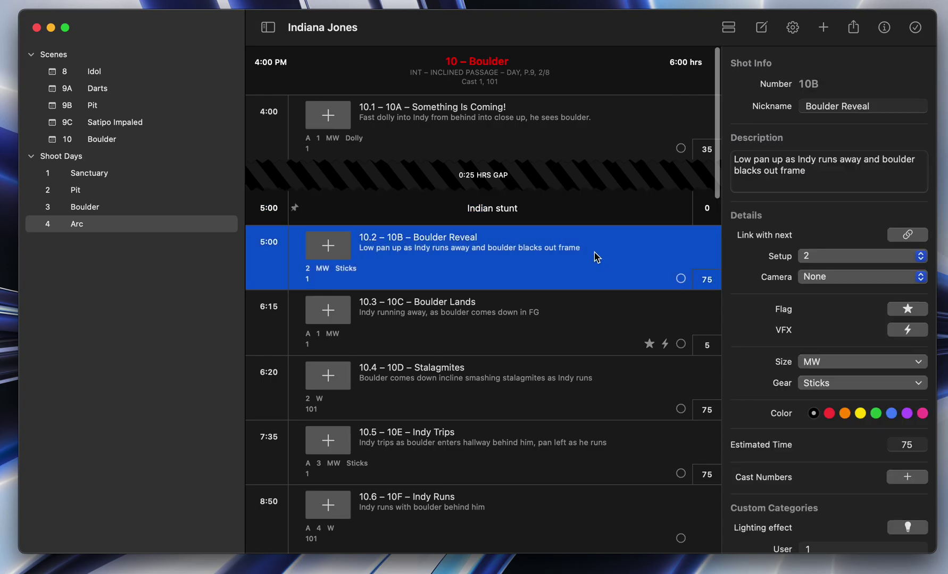
left_click(538, 130)
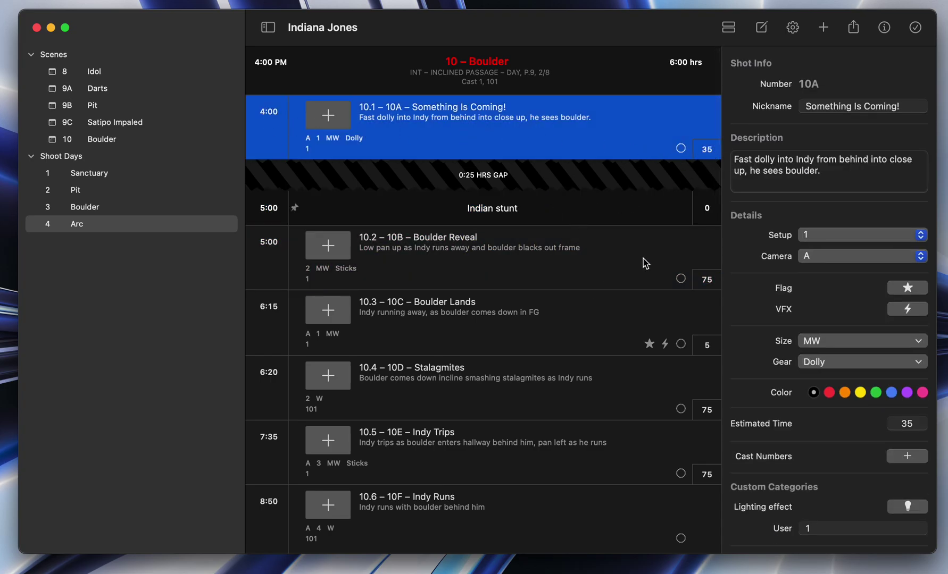
left_click(689, 282)
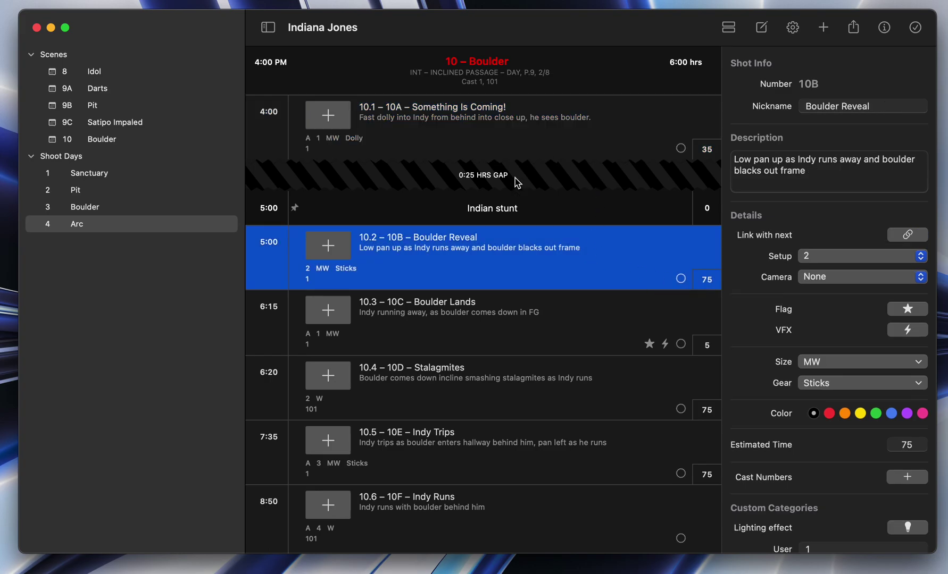
left_click(447, 206)
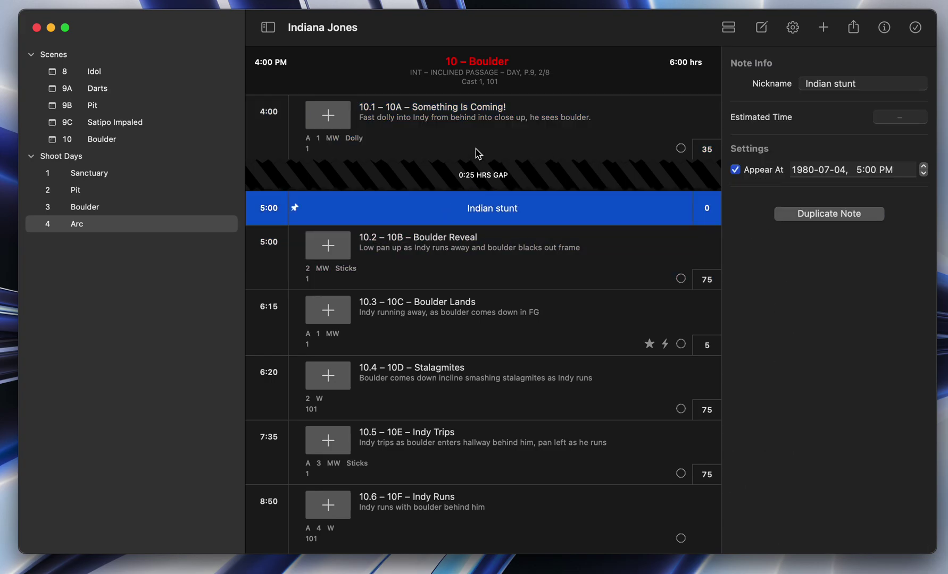
left_click(409, 125)
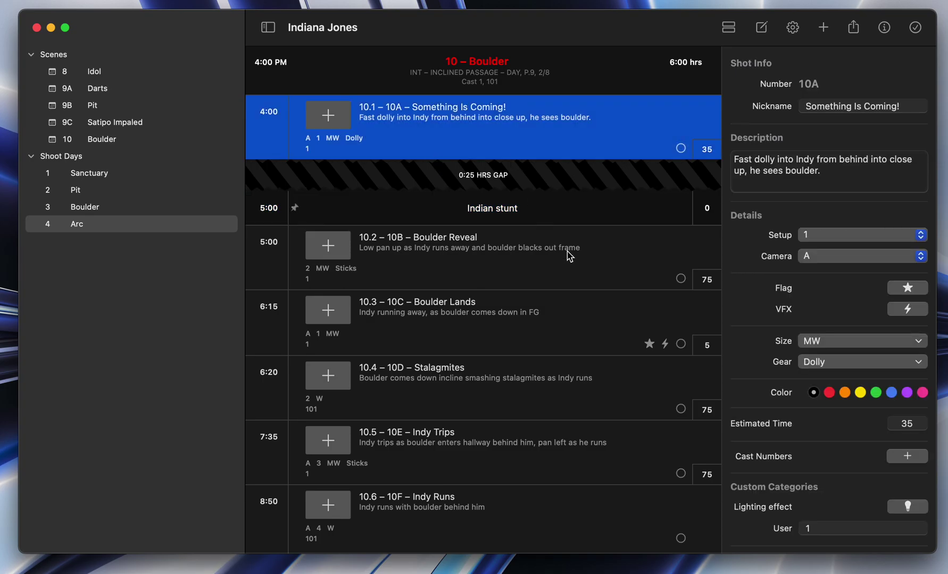
left_click(703, 281)
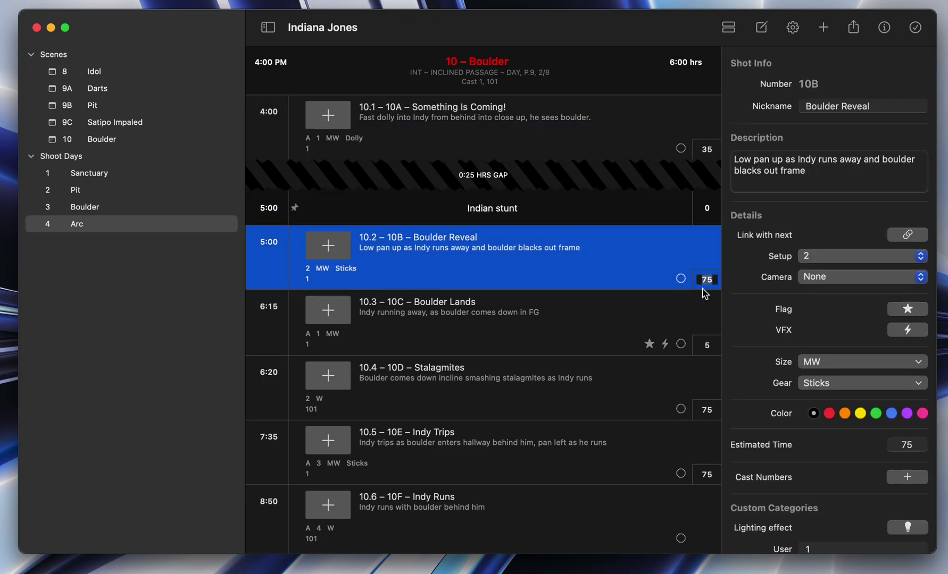
type("20")
key("Return")
Step: Review shots 10.3, 10.4 and the Indian stunt note's new position
left_click(564, 333)
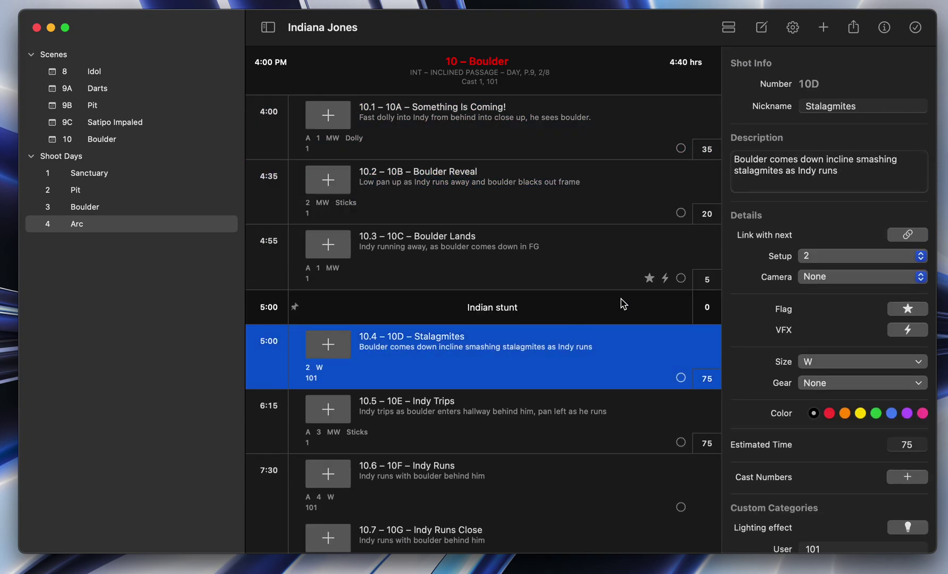
left_click(599, 277)
left_click(562, 321)
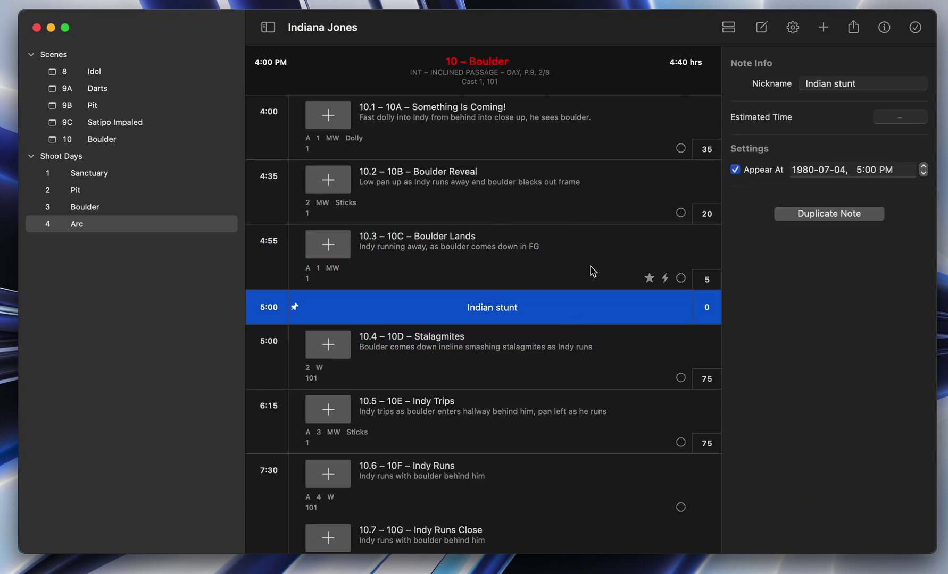
scroll(548, 323, "down", 3)
scroll(548, 323, "up", 3)
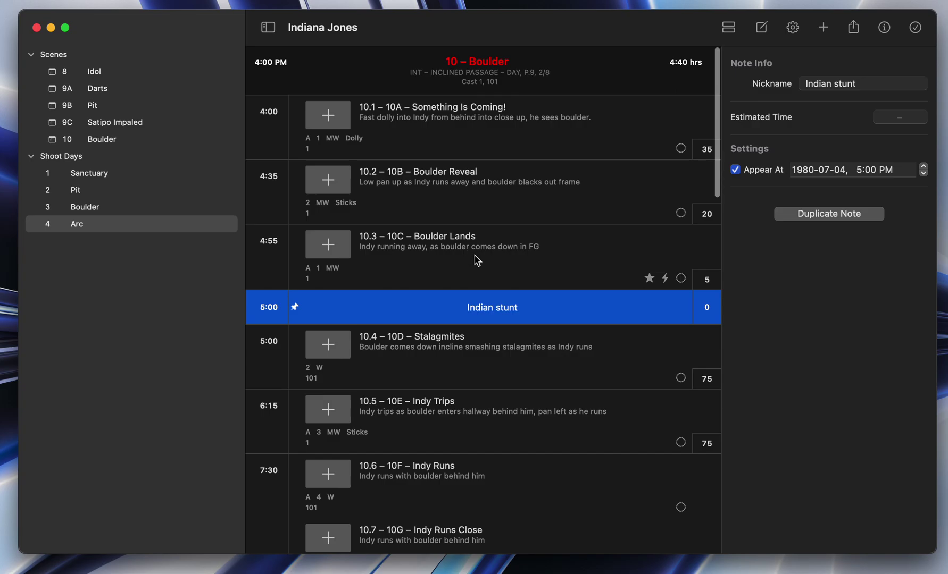
scroll(492, 293, "down", 10)
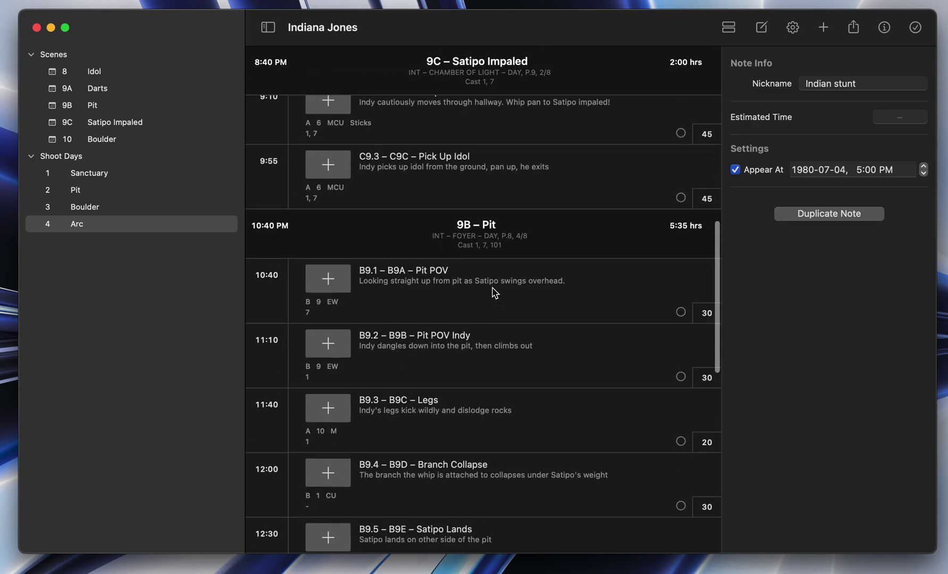
scroll(492, 293, "up", 10)
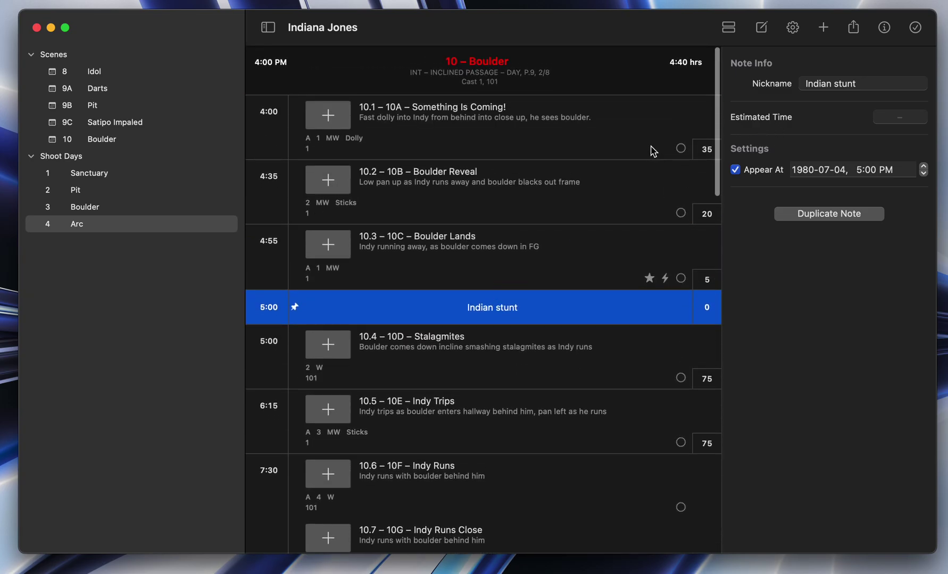
Step: Start Live Mode on the Arc day and reschedule it to today
left_click(915, 27)
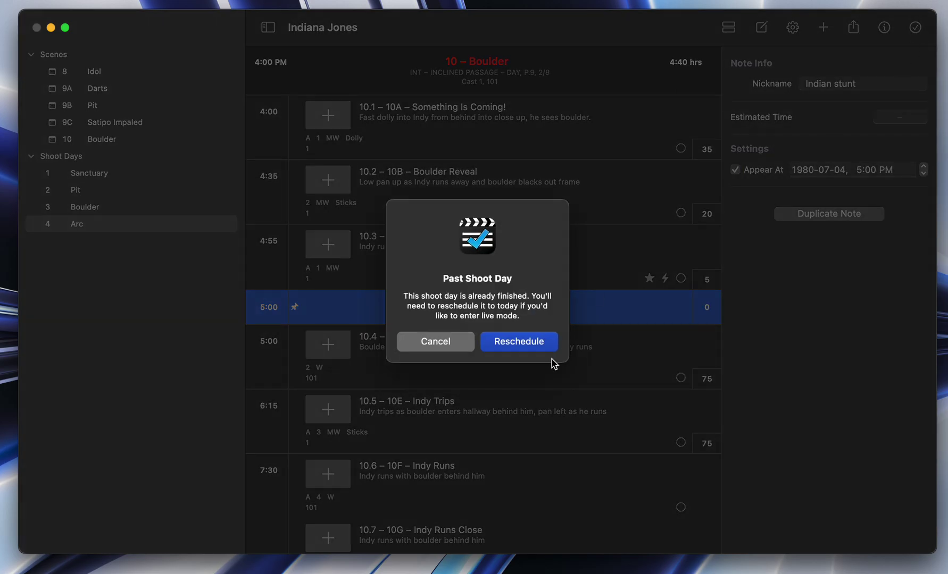
left_click(524, 343)
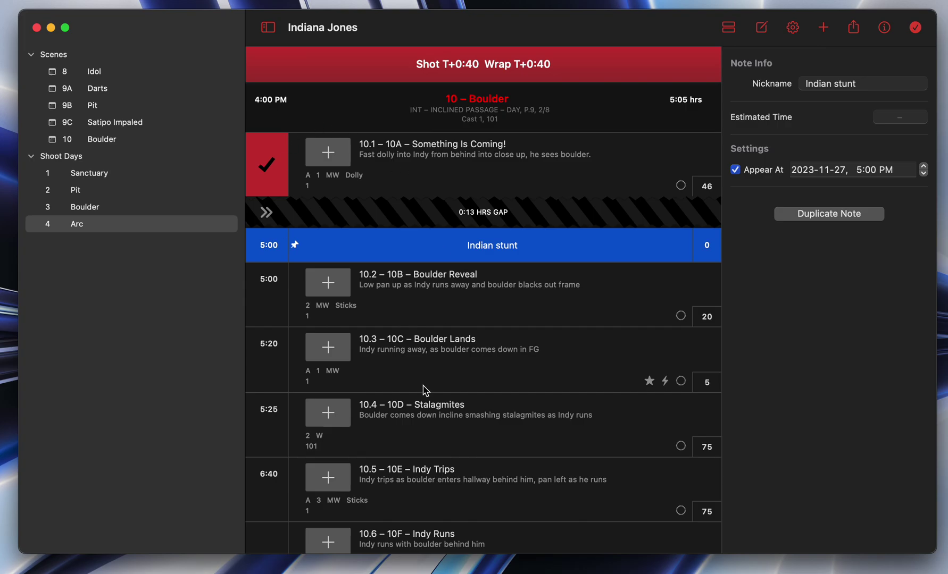
scroll(418, 391, "up", 3)
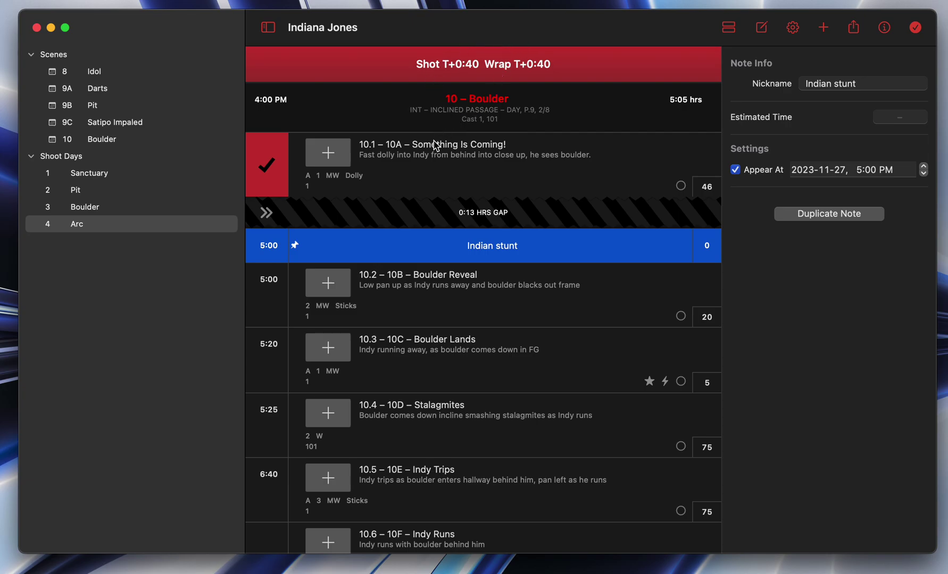
Step: Check off shot 10.1, close the gap, and check off the Indian stunt note
left_click(268, 169)
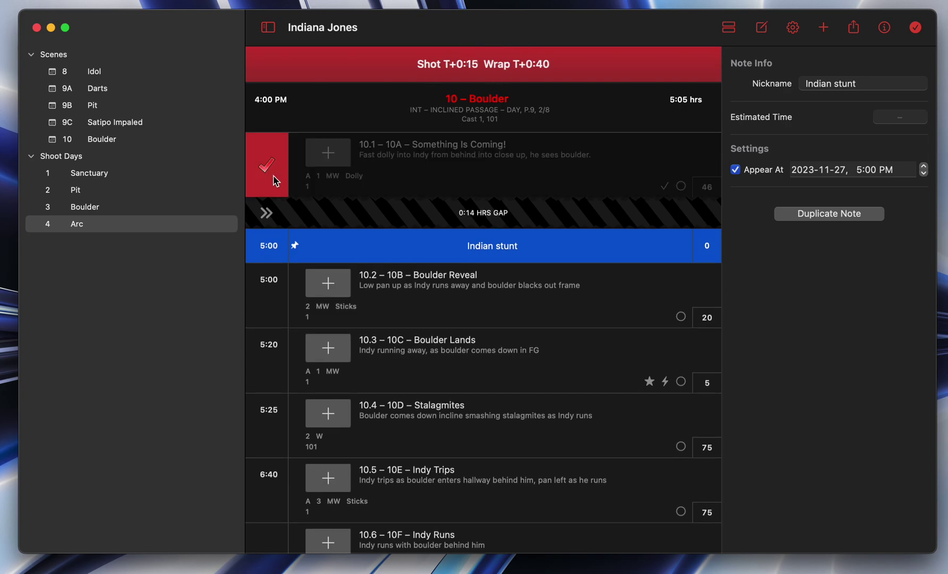
left_click(267, 214)
left_click(266, 247)
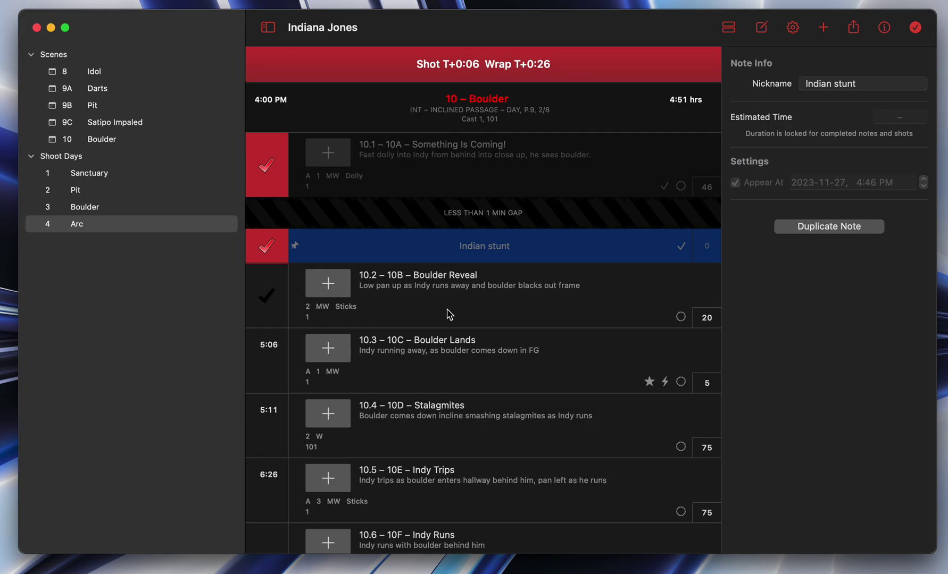
Step: Cut shot B9.5 Satipo Lands' estimated time to 40 minutes
scroll(447, 314, "down", 2)
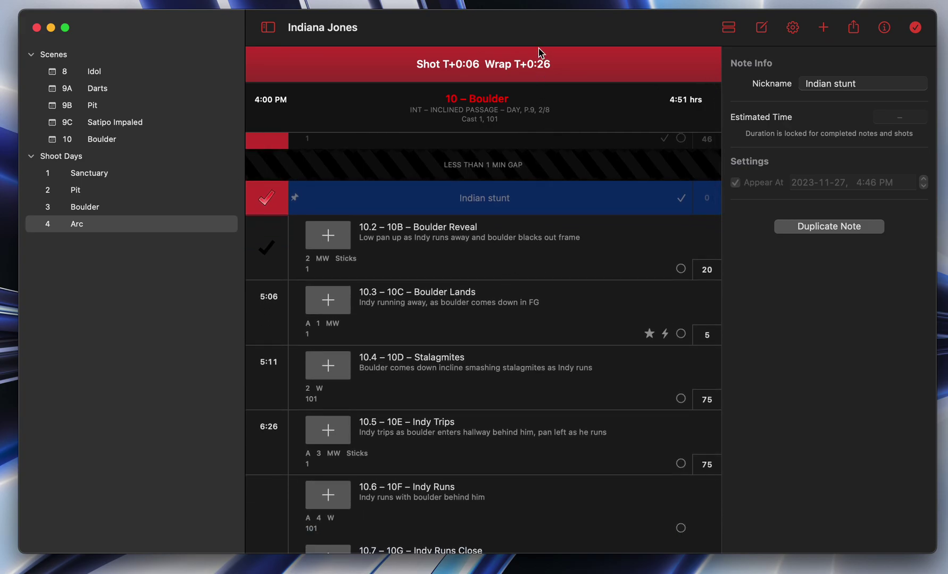
scroll(551, 290, "up", 2)
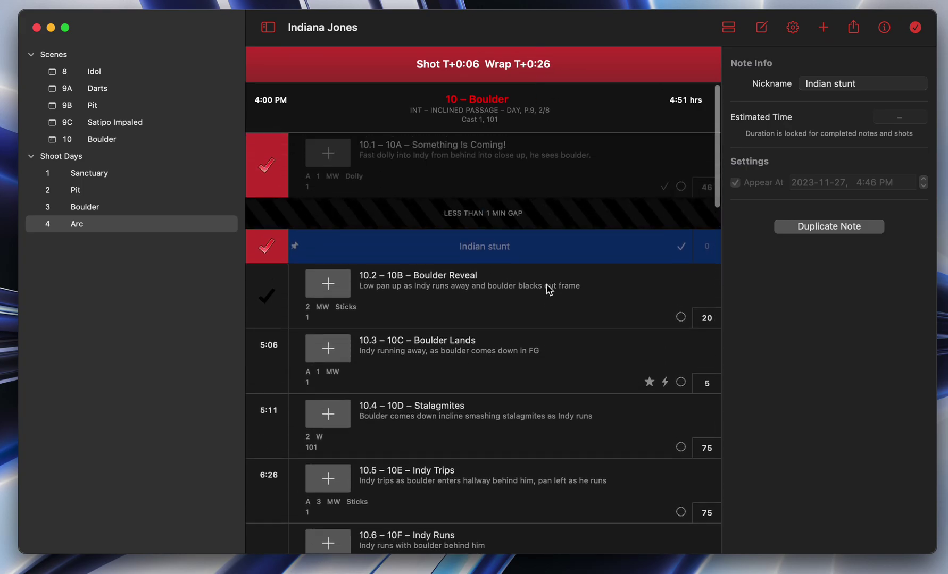
scroll(561, 451, "down", 15)
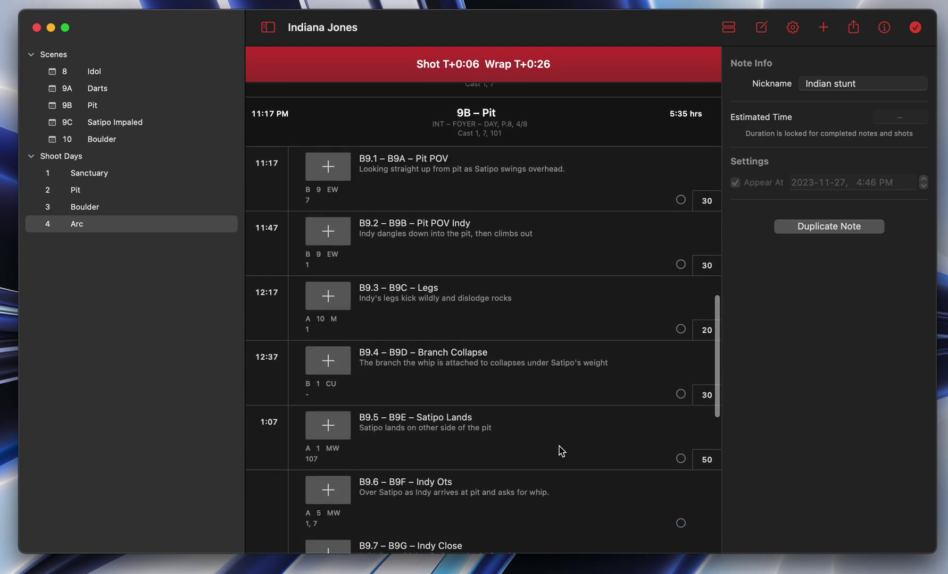
scroll(562, 449, "down", 10)
scroll(561, 450, "up", 8)
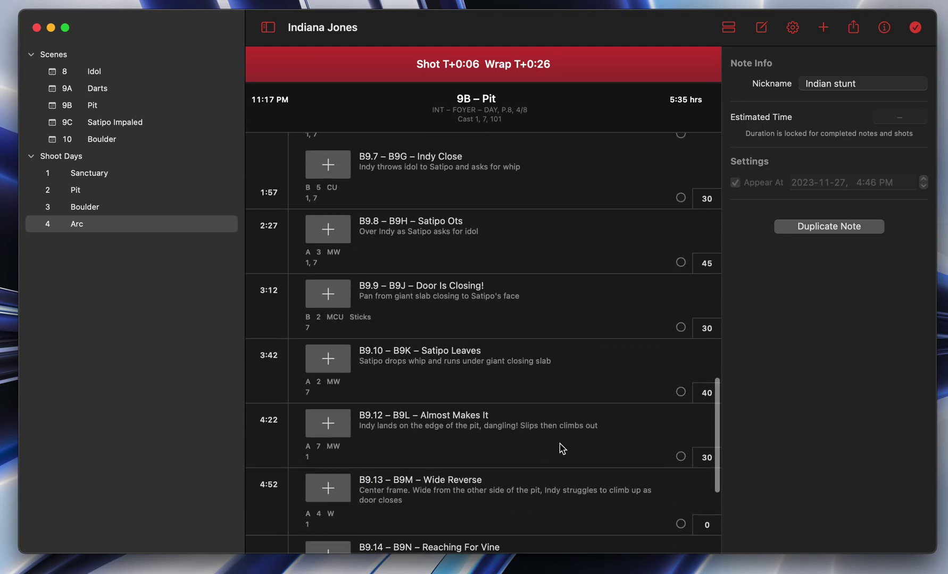
left_click(703, 262)
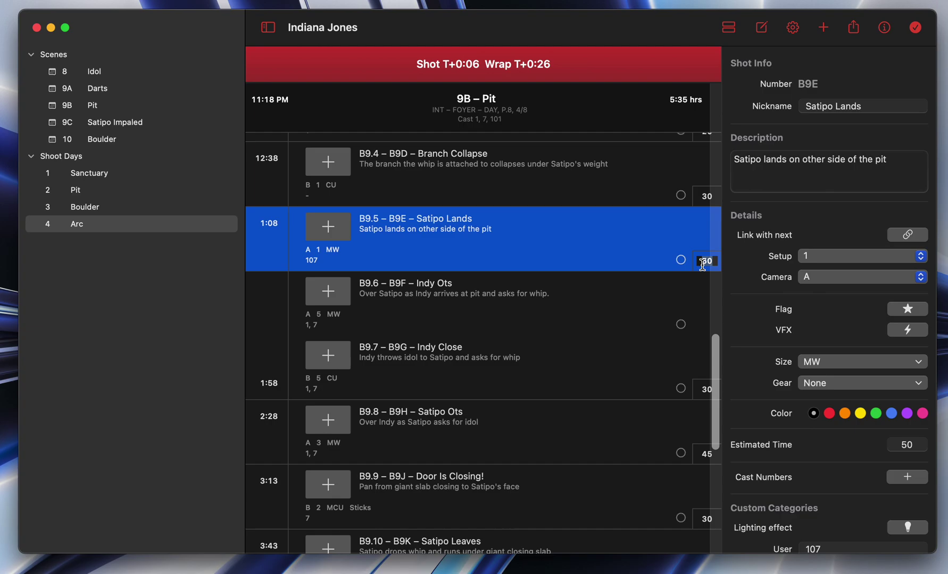
left_click(702, 262)
key("Return")
left_click(626, 396)
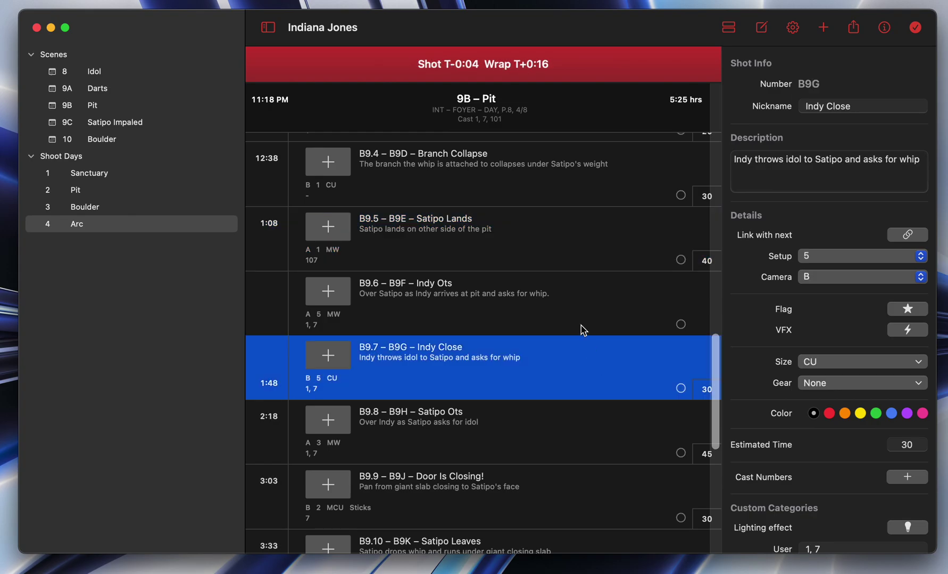
scroll(582, 327, "up", 2)
scroll(578, 313, "up", 5)
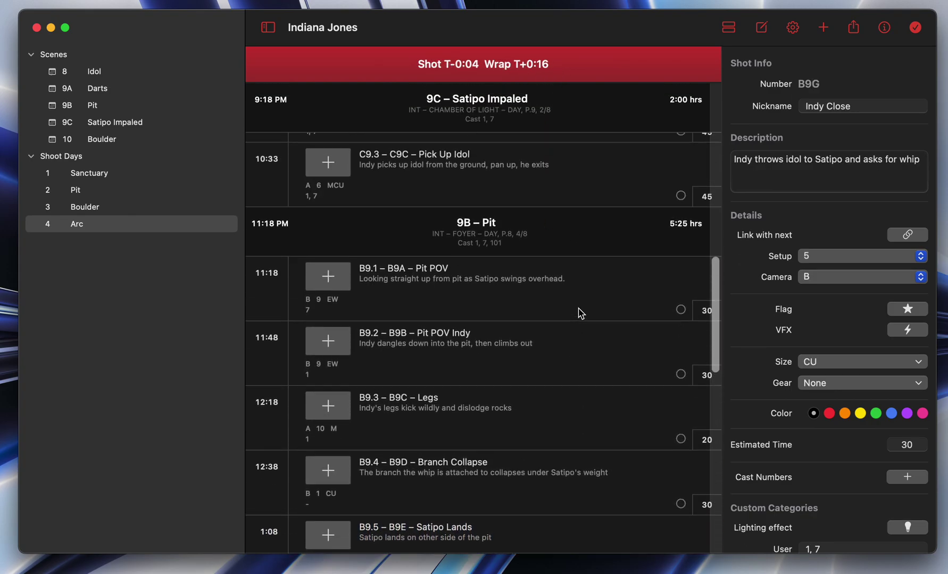
Step: Link shot B9.1 Pit POV with the following shot
left_click(582, 311)
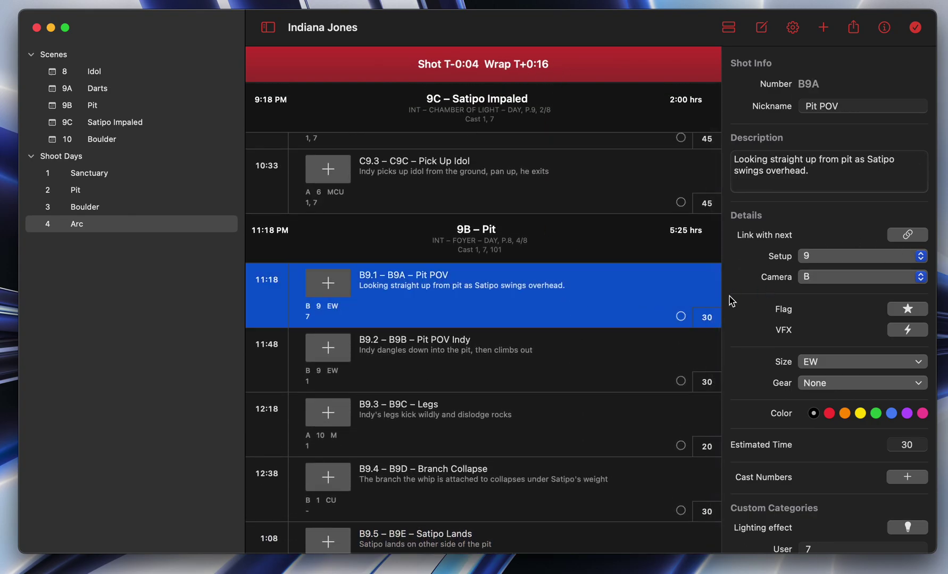
left_click(908, 237)
scroll(482, 353, "up", 10)
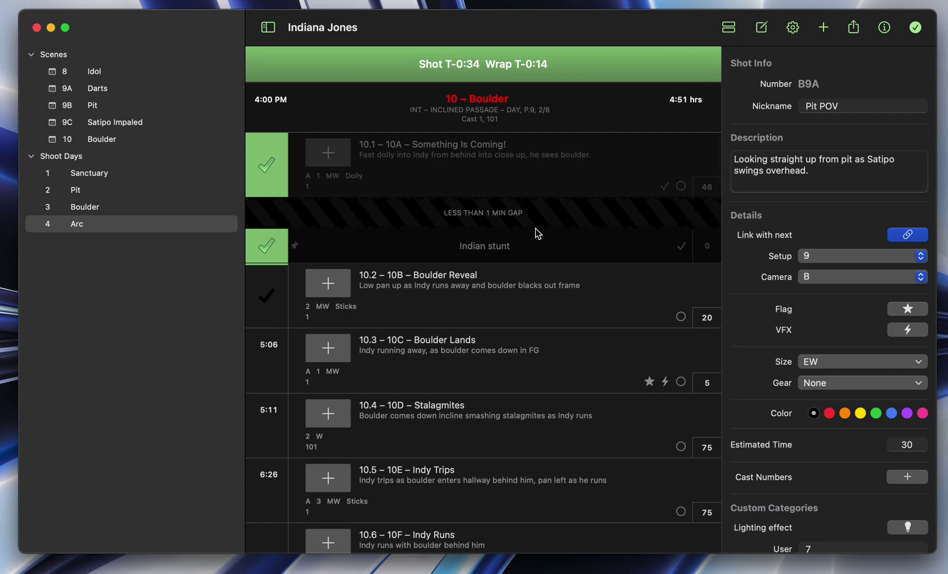
scroll(500, 420, "down", 3)
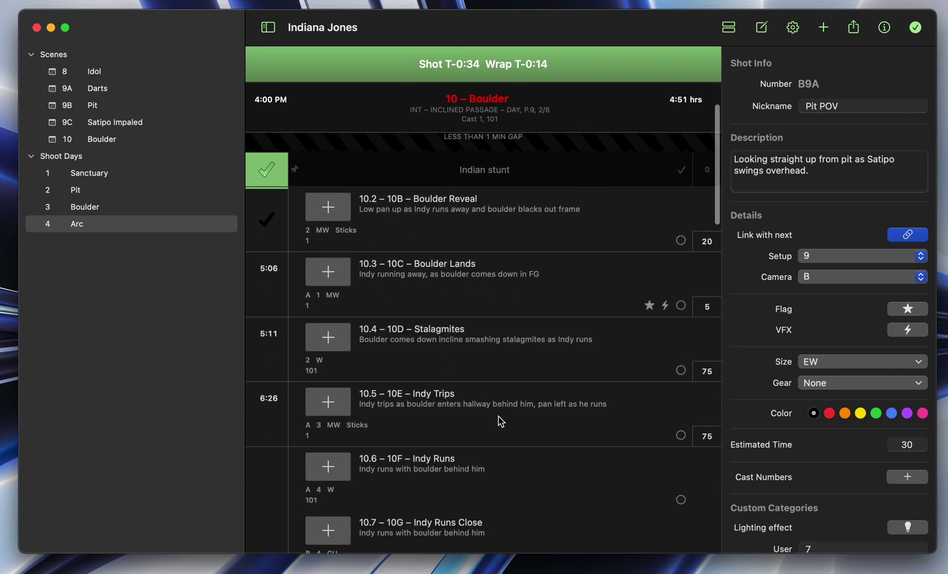
scroll(500, 421, "up", 5)
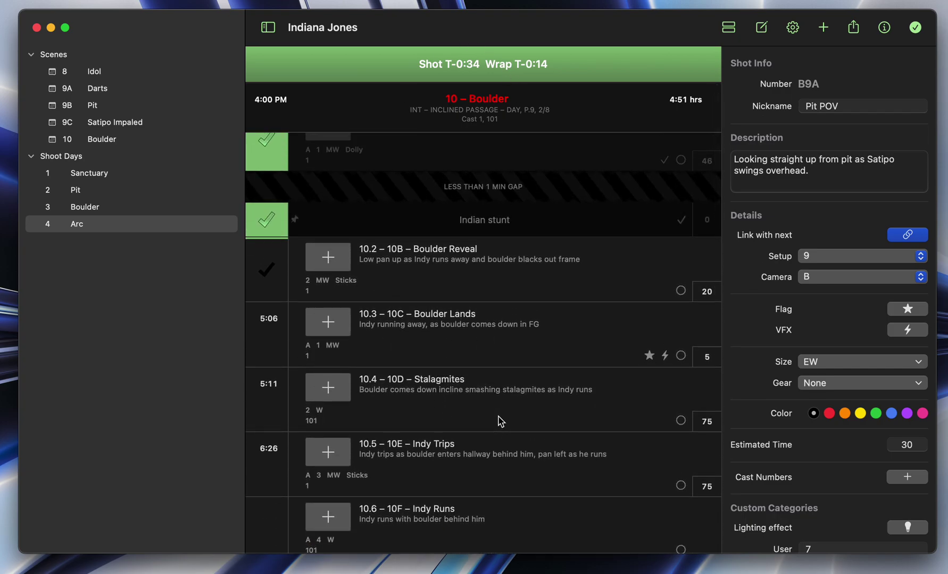
scroll(500, 421, "down", 3)
scroll(448, 318, "up", 2)
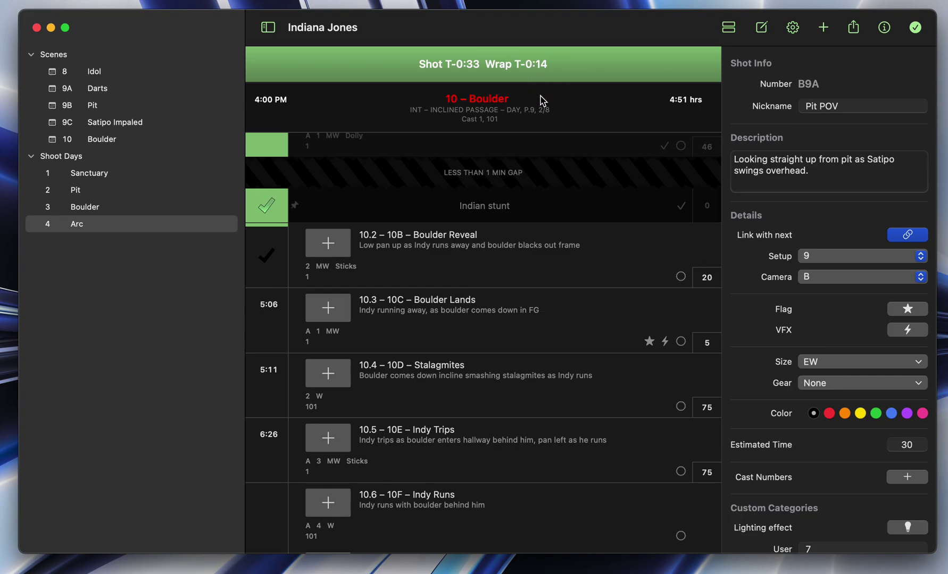
Step: Drag the B9.10 Satipo Leaves row above B9.9 in scene 9B Pit
scroll(517, 239, "down", 20)
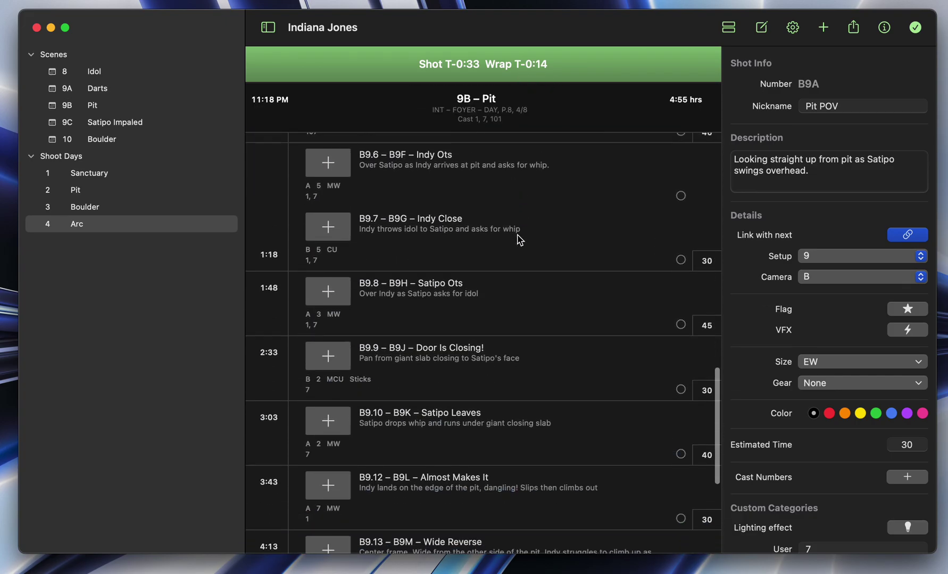
scroll(518, 240, "down", 5)
scroll(519, 239, "up", 3)
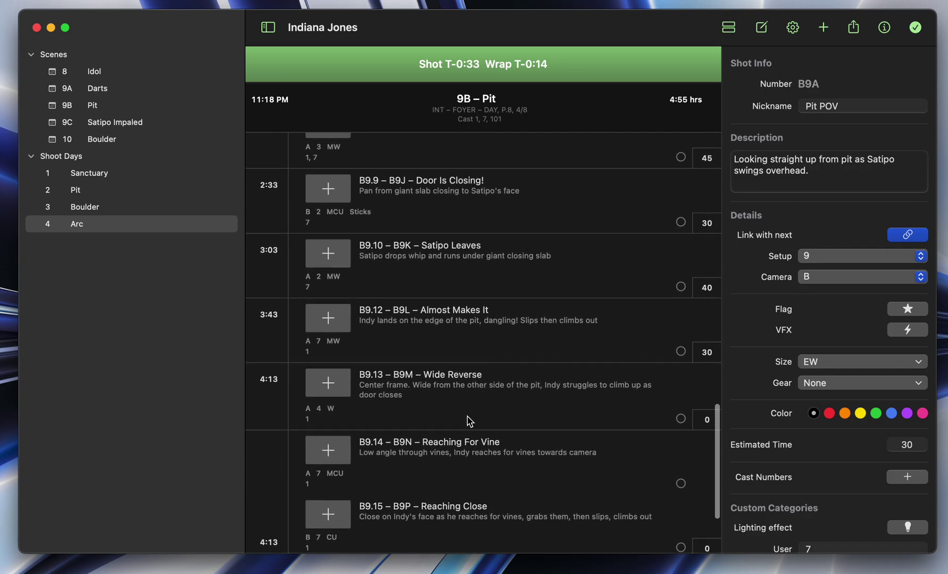
scroll(468, 421, "up", 5)
scroll(442, 372, "down", 3)
left_click_drag(429, 332, 432, 290)
scroll(436, 294, "up", 20)
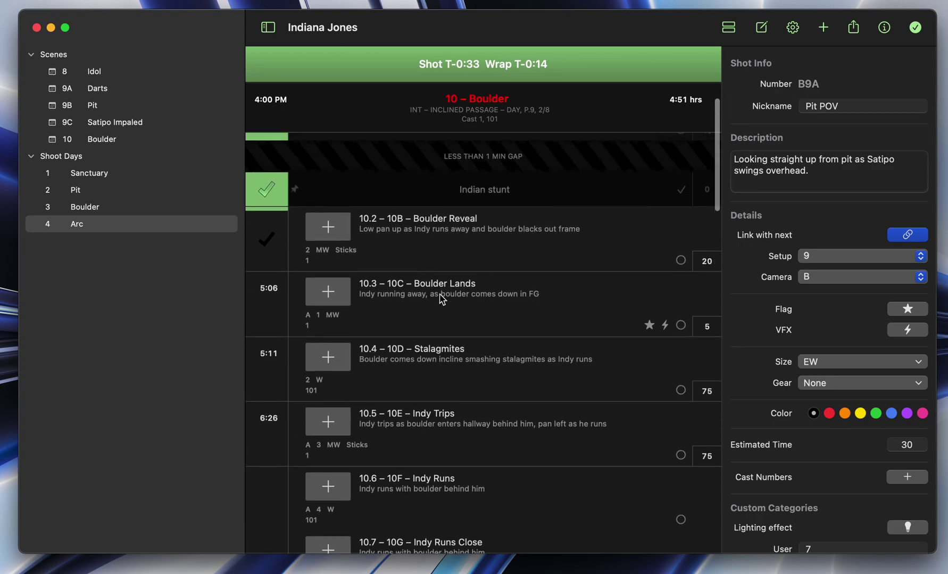
scroll(442, 299, "down", 6)
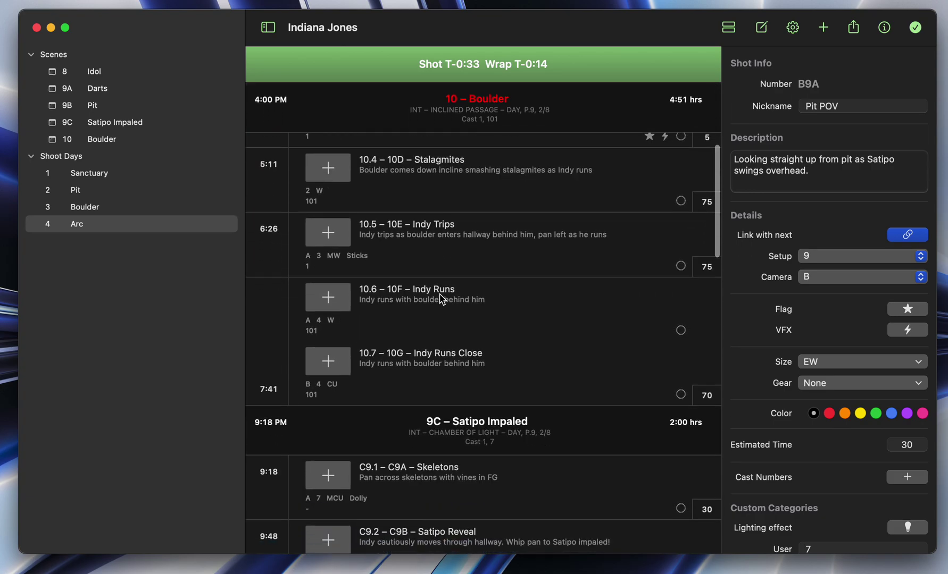
scroll(440, 299, "up", 8)
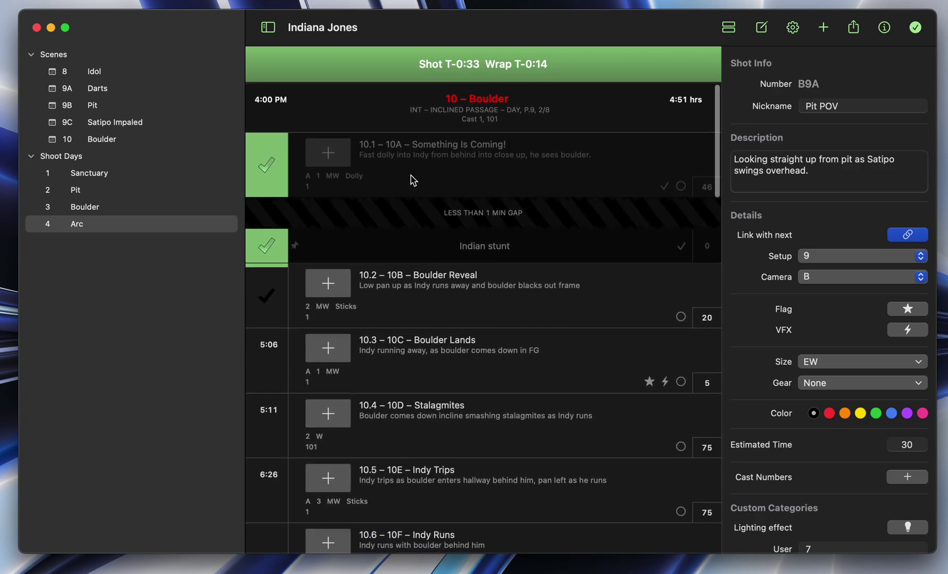
left_click(179, 346)
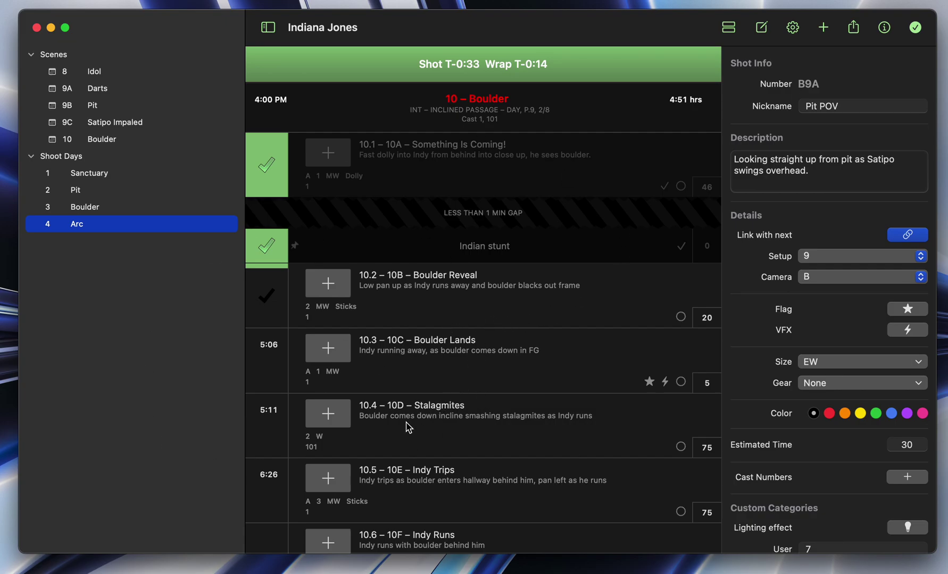
scroll(408, 427, "down", 15)
scroll(409, 427, "up", 12)
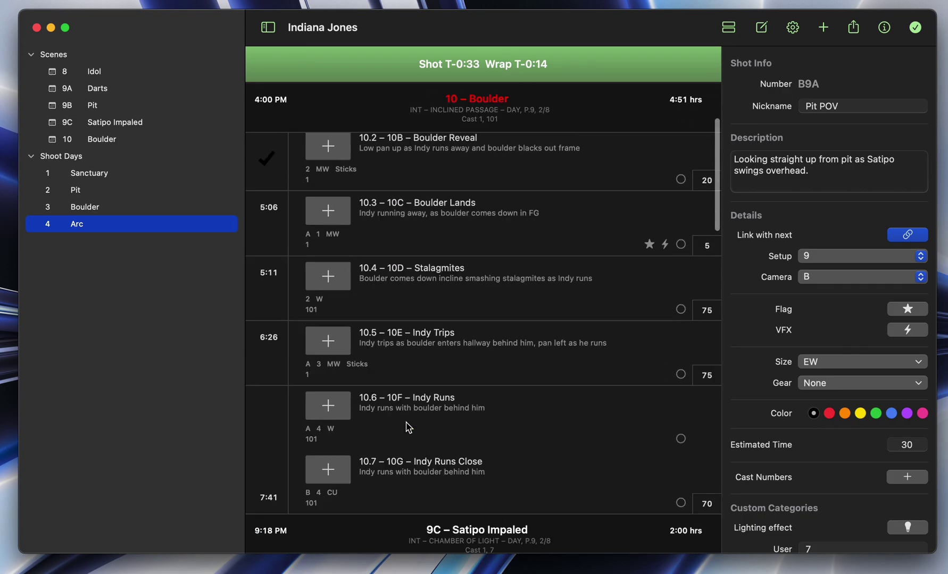
scroll(408, 428, "up", 3)
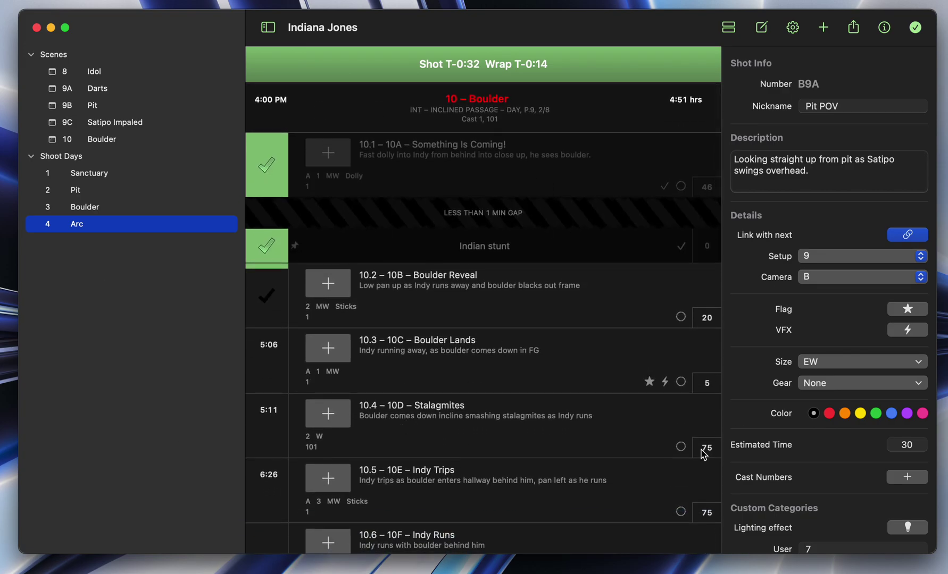